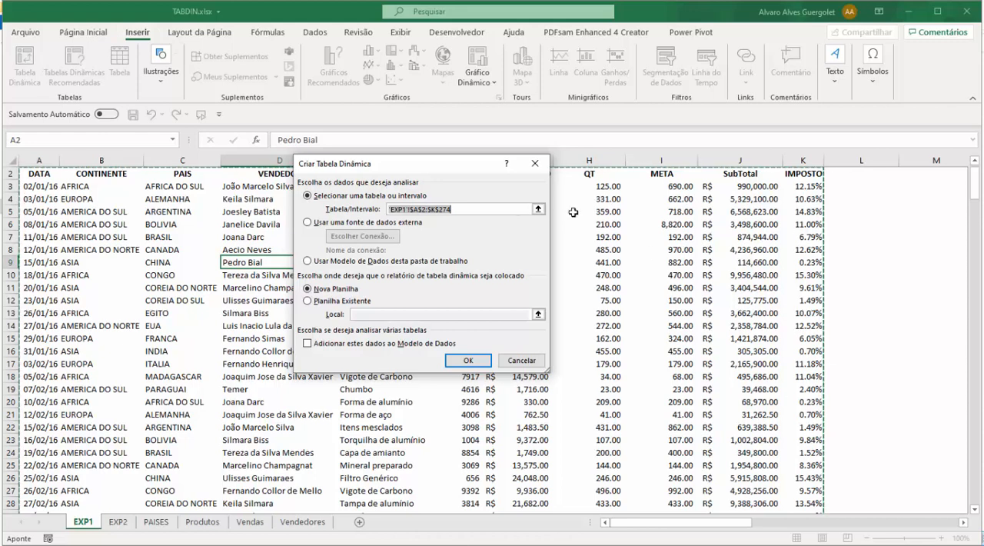
# Create a pivot table on a new worksheet from the range 'EXP1'!$A$2:$K$274.
pyautogui.click(315, 289)
pyautogui.click(469, 363)
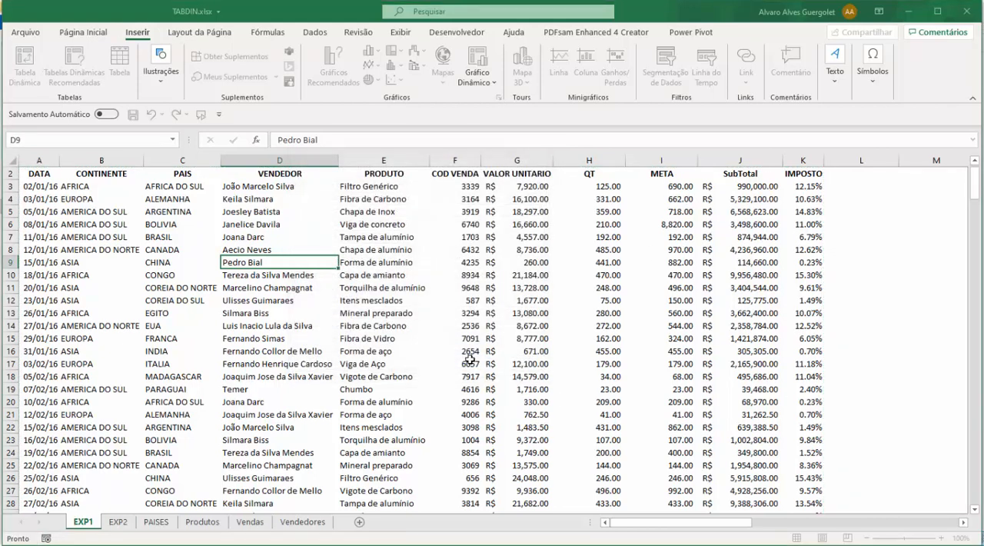
pyautogui.click(246, 299)
pyautogui.click(23, 204)
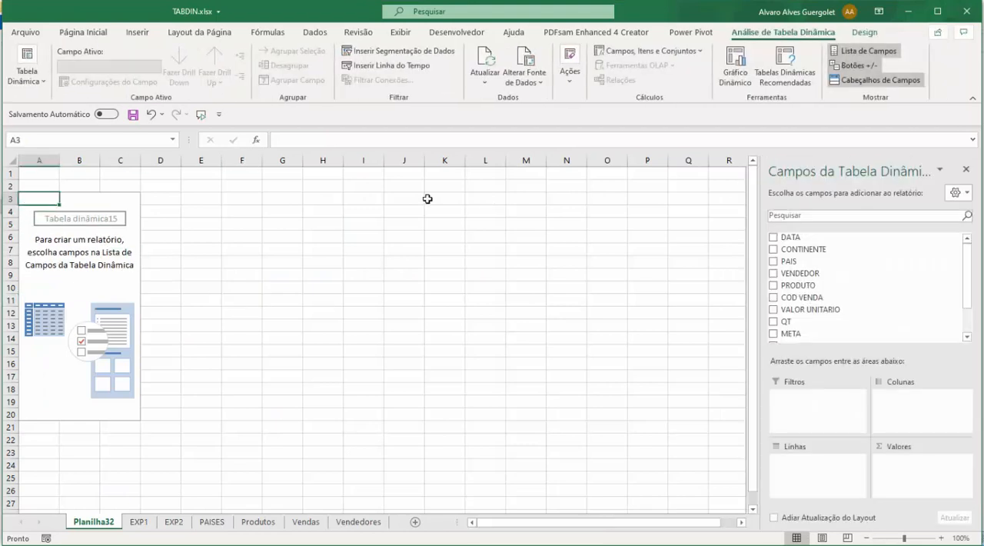
# Add CONTINENTE and PAIS as pivot table rows and SubTotal as the summed value.
pyautogui.click(774, 249)
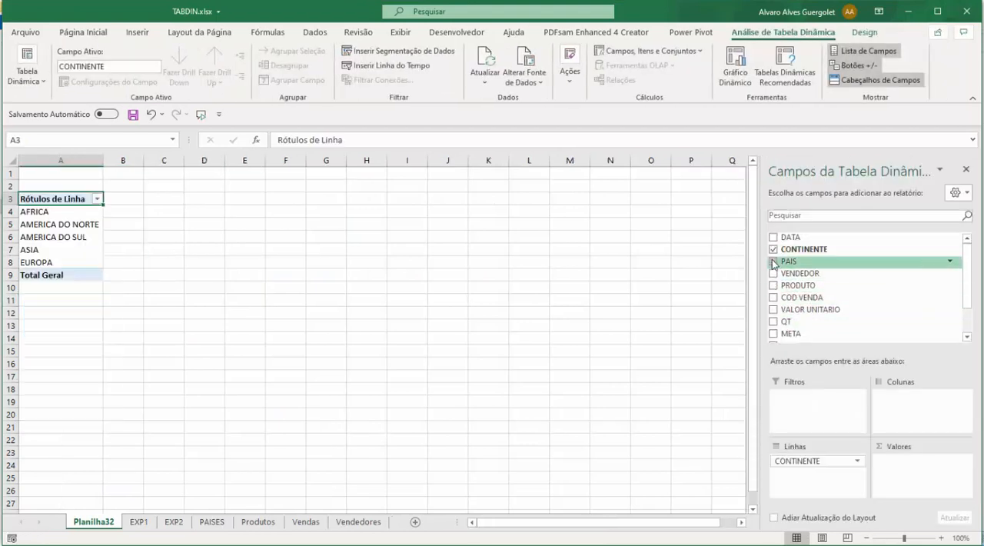
pyautogui.click(773, 262)
pyautogui.scroll(-1, 775, 292)
pyautogui.click(774, 306)
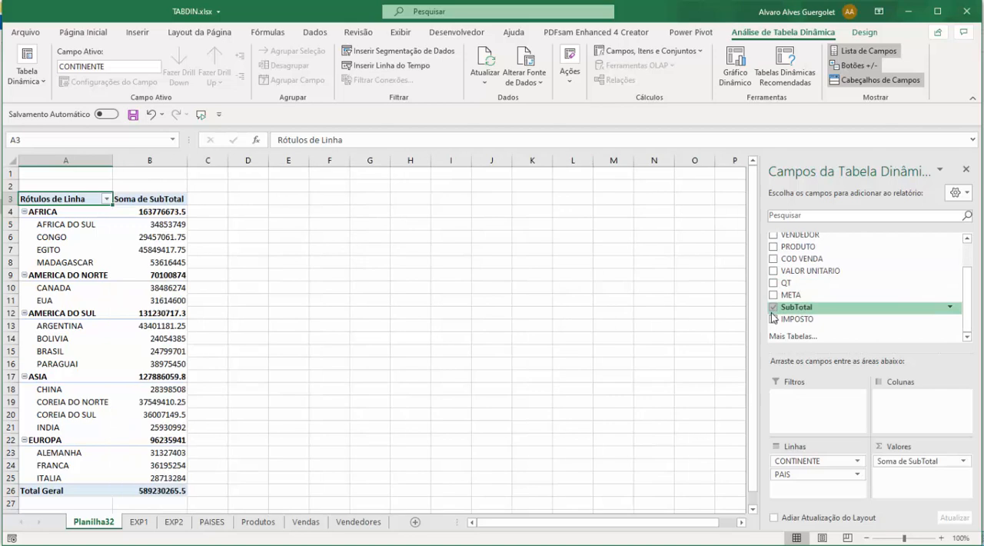
# Set the number format of the Soma de SubTotal value field to Moeda.
pyautogui.click(142, 200)
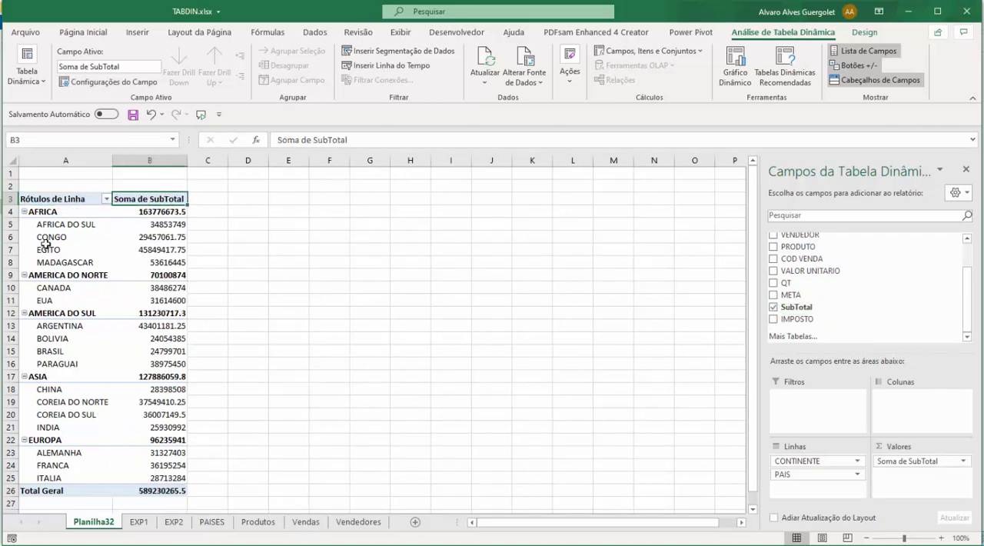
pyautogui.rightClick(159, 200)
pyautogui.click(231, 360)
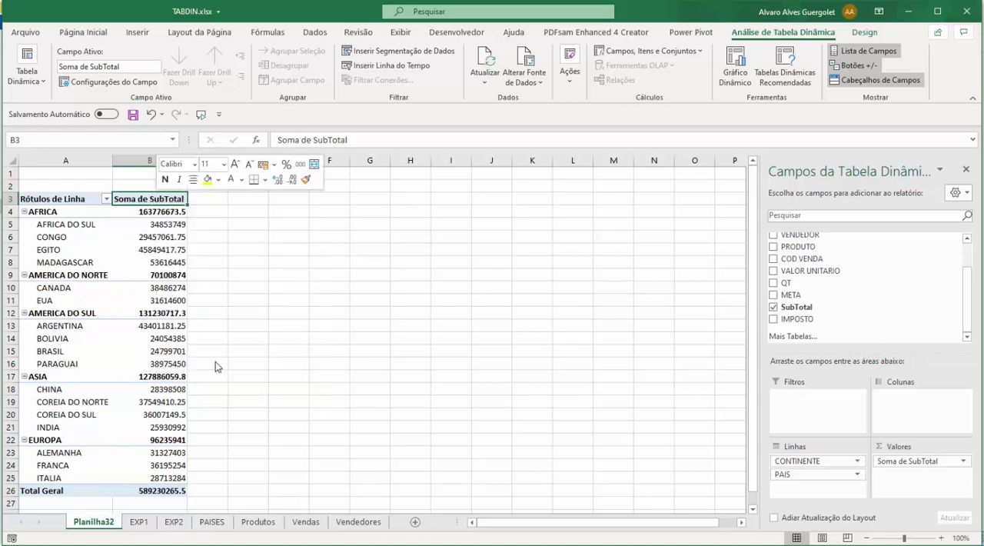
pyautogui.click(136, 465)
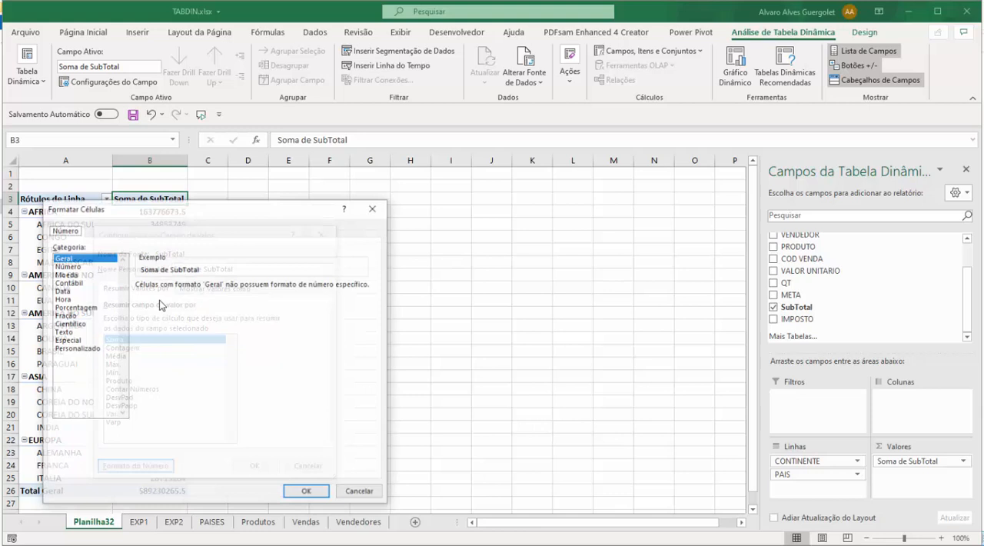
pyautogui.click(73, 273)
pyautogui.click(307, 492)
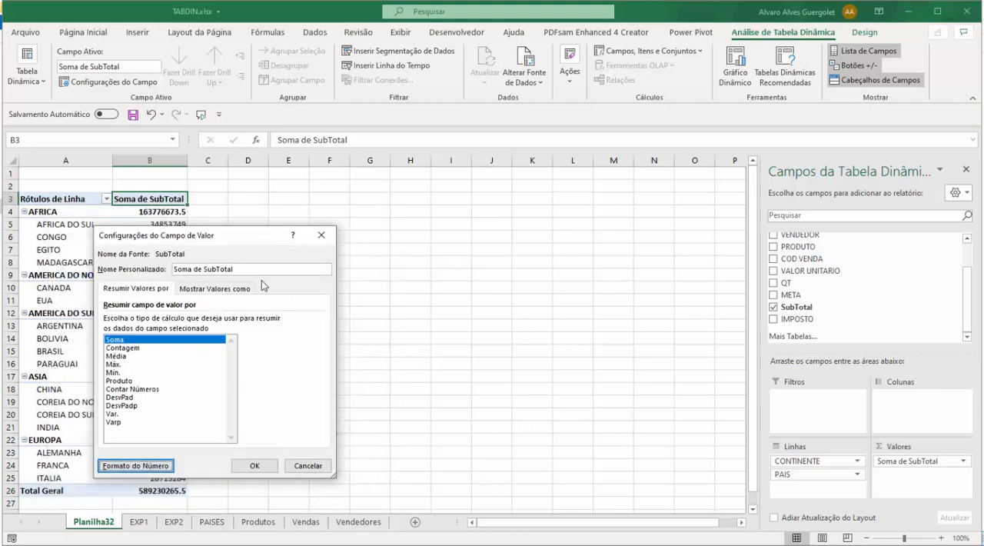
pyautogui.click(255, 466)
# Examine the formatted SubTotal sums for the African countries and their continent total in the pivot table.
pyautogui.press('Down')
pyautogui.press('Down')
pyautogui.press('Down')
pyautogui.press('Down')
pyautogui.press('Down')
pyautogui.press('Down')
pyautogui.press('Down')
pyautogui.press('Down')
pyautogui.press('Down')
pyautogui.press('Down')
pyautogui.press('Down')
pyautogui.press('Down')
pyautogui.press('Down')
pyautogui.press('Down')
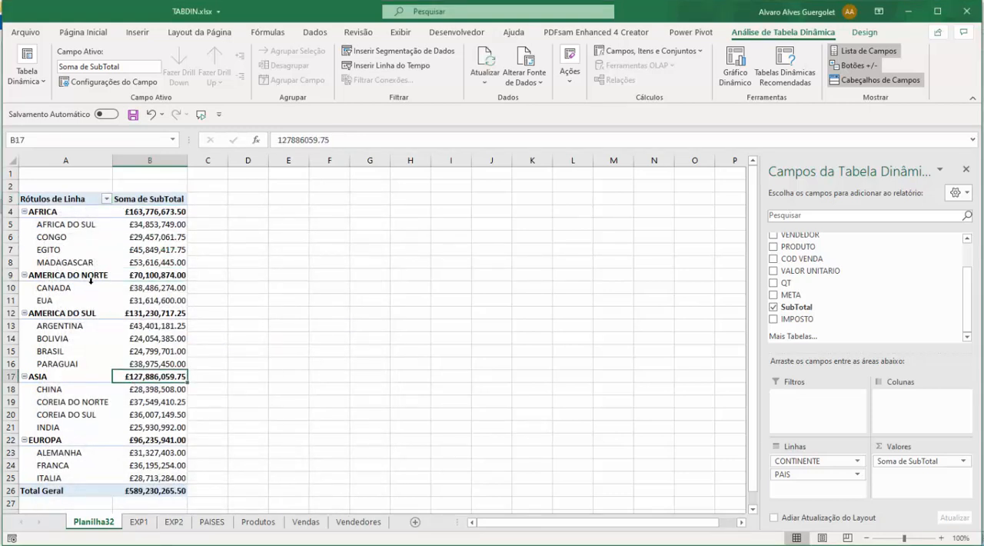
pyautogui.click(68, 226)
pyautogui.click(134, 226)
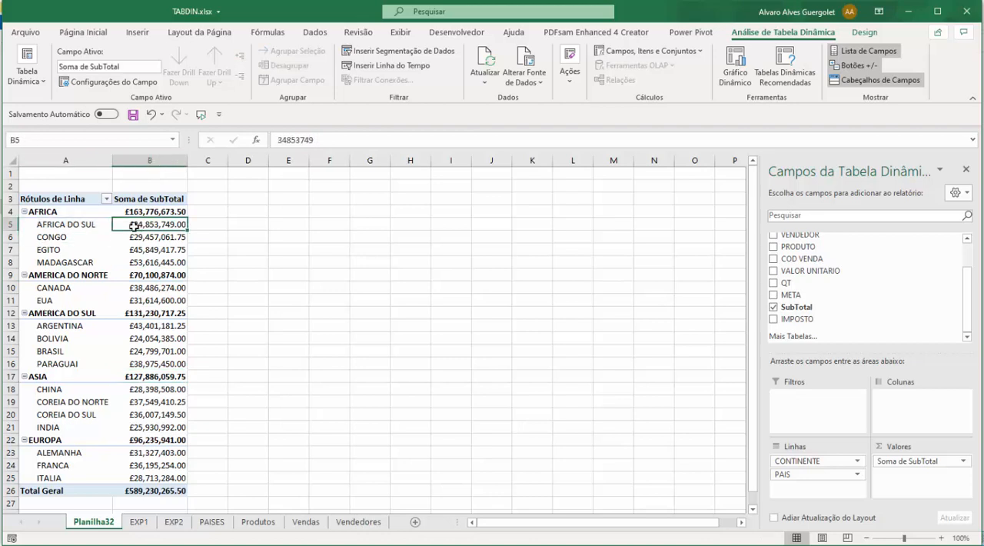
pyautogui.click(71, 238)
pyautogui.click(138, 238)
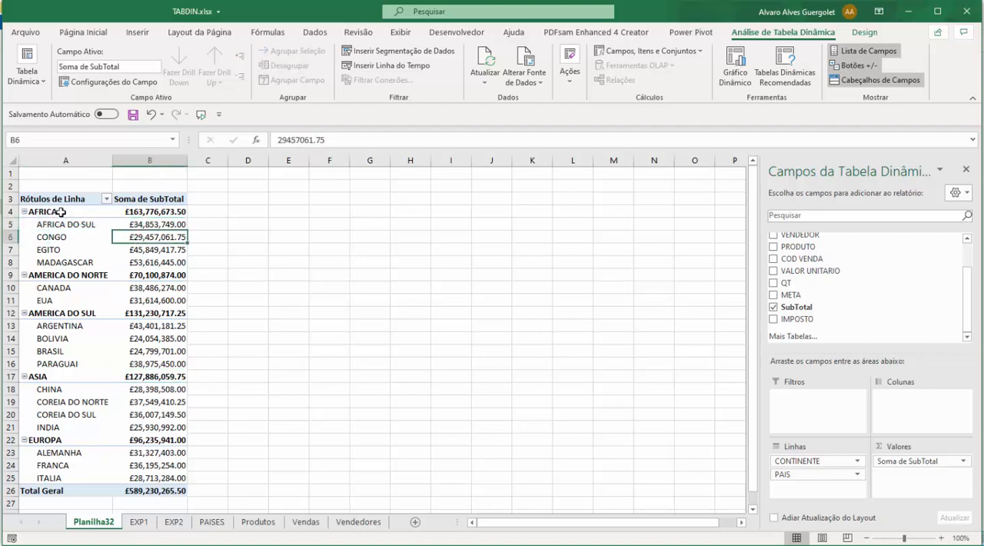
pyautogui.moveTo(61, 224); pyautogui.dragTo(81, 262)
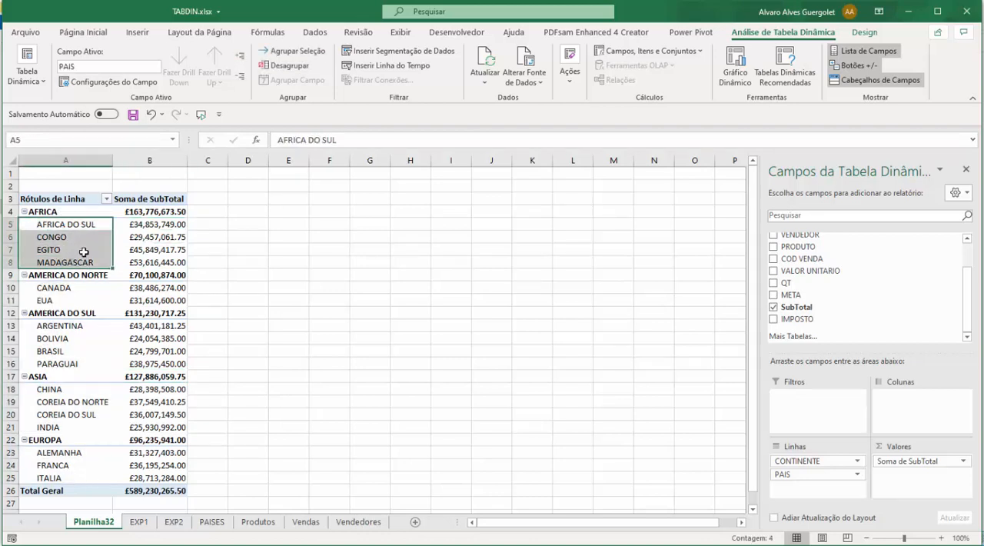
pyautogui.click(137, 214)
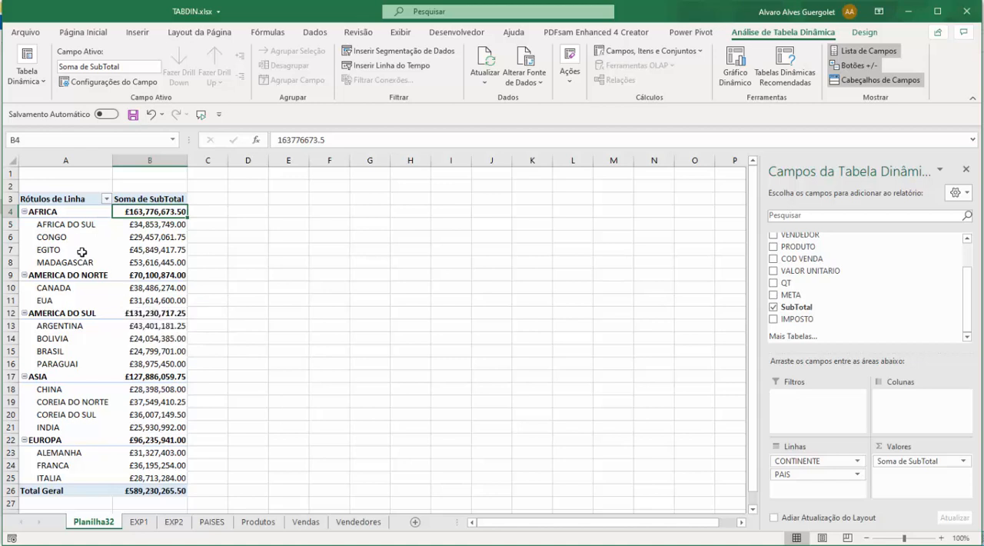
pyautogui.click(83, 225)
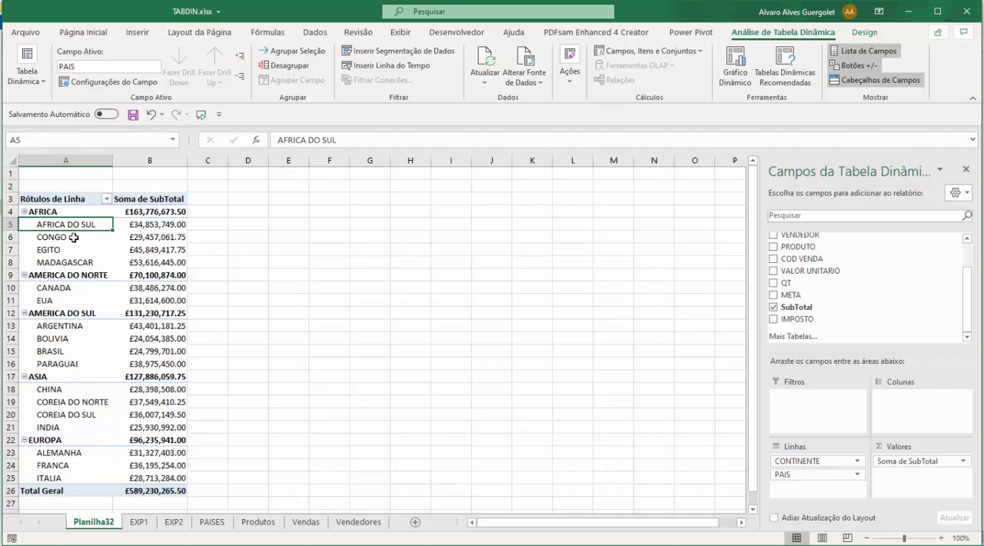
# Review the date range in the DATA column of the EXP1 source sheet.
pyautogui.click(140, 524)
pyautogui.click(111, 286)
pyautogui.click(32, 235)
pyautogui.click(37, 212)
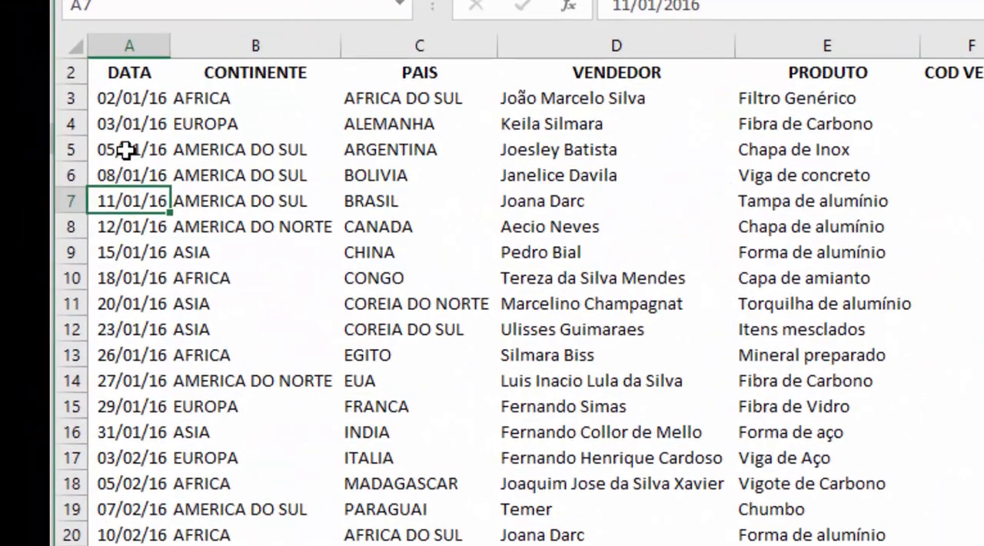
pyautogui.moveTo(123, 278); pyautogui.dragTo(127, 545)
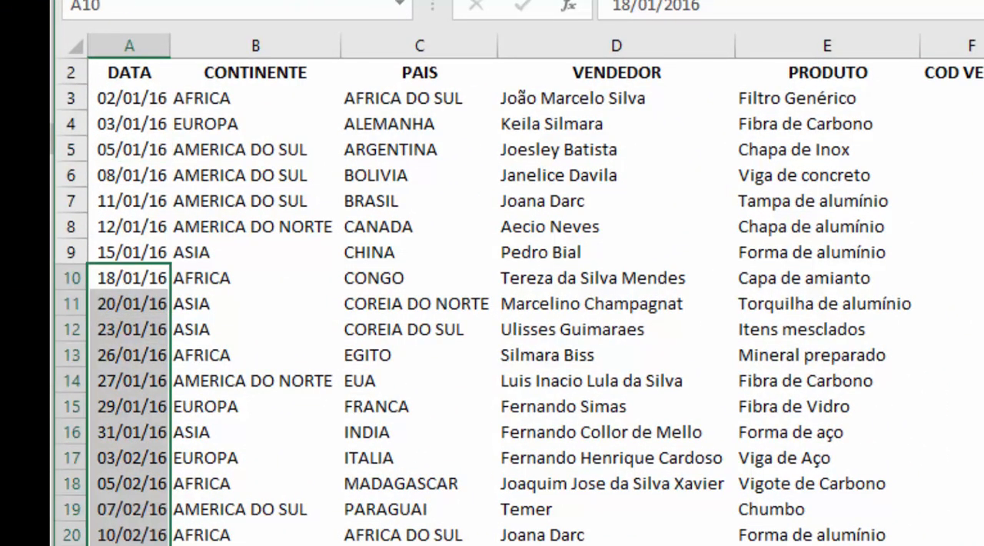
pyautogui.scroll(-20, 519, 302)
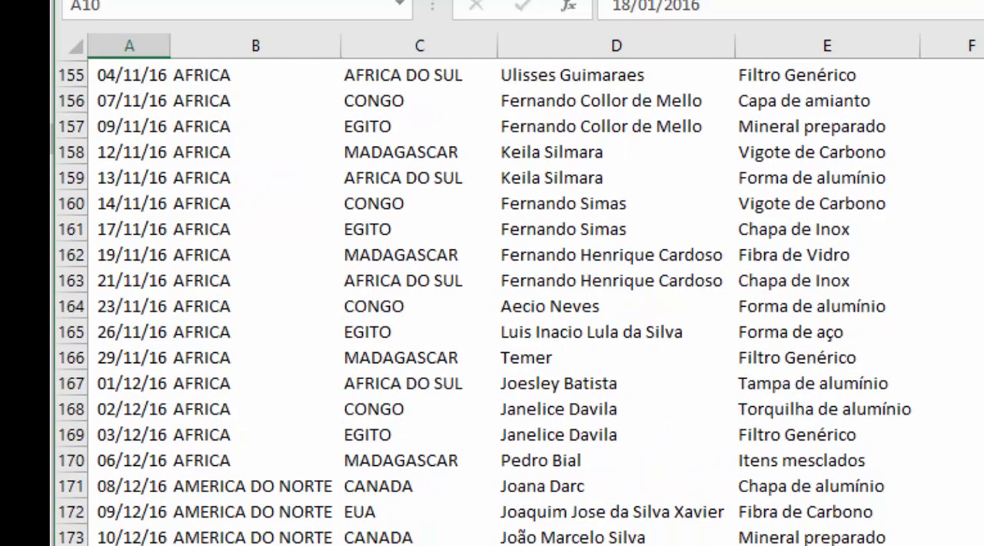
pyautogui.scroll(-20, 483, 301)
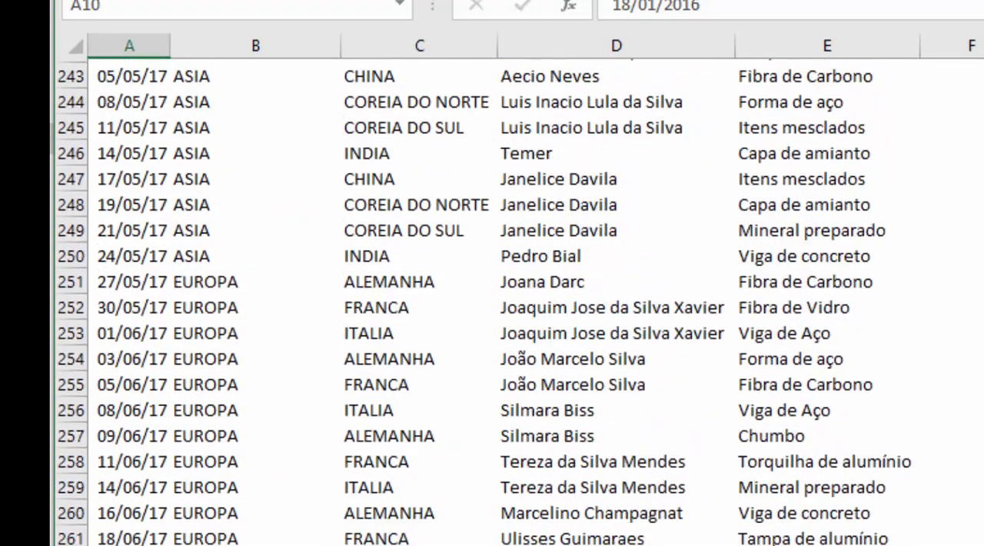
pyautogui.scroll(-2, 492, 301)
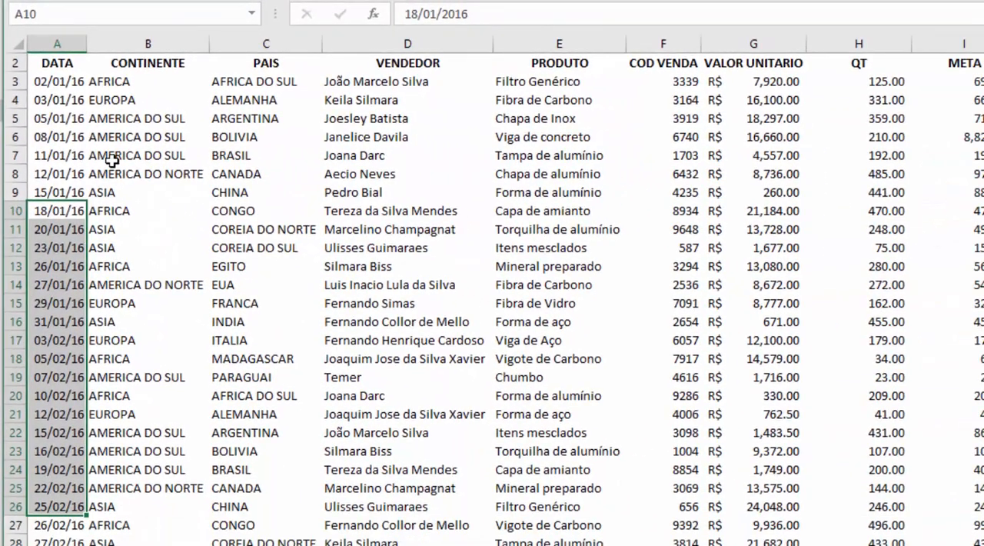
pyautogui.click(58, 266)
pyautogui.click(58, 340)
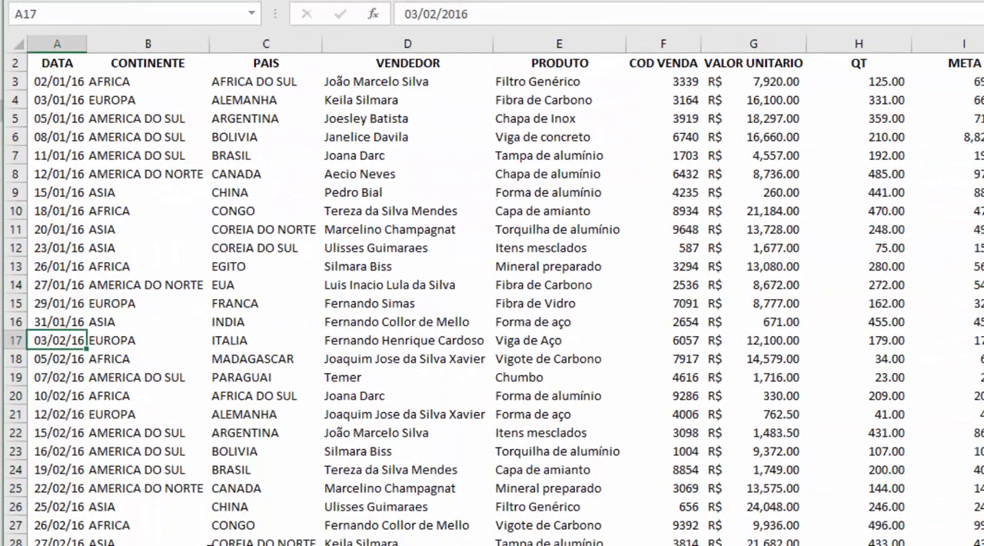
# Return to the pivot table sheet and examine the countries grouped under each continent.
pyautogui.hotkey('ctrl', 'pageup')
pyautogui.click(115, 208)
pyautogui.click(103, 246)
pyautogui.click(115, 353)
pyautogui.click(144, 403)
pyautogui.click(128, 194)
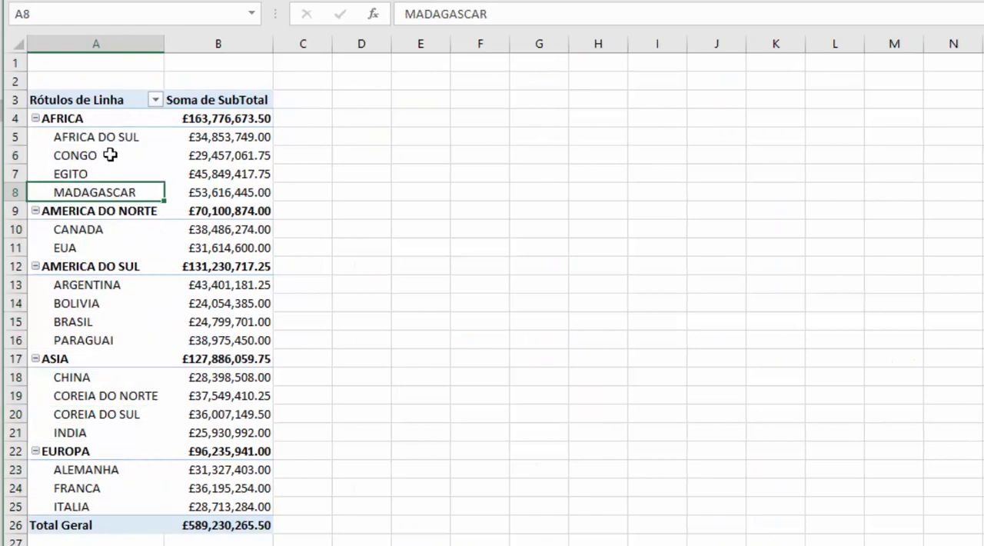
pyautogui.click(110, 154)
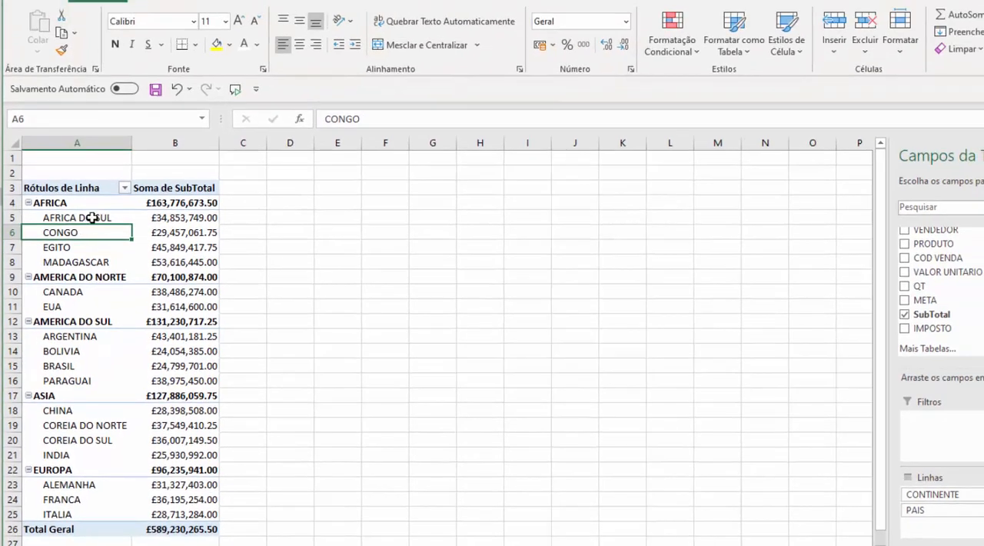
pyautogui.click(91, 218)
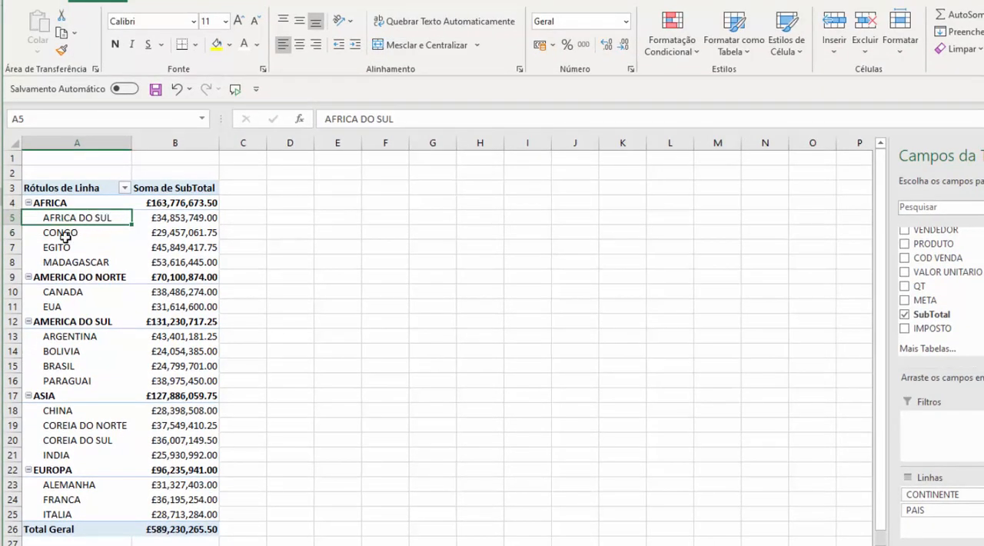
pyautogui.moveTo(139, 277)
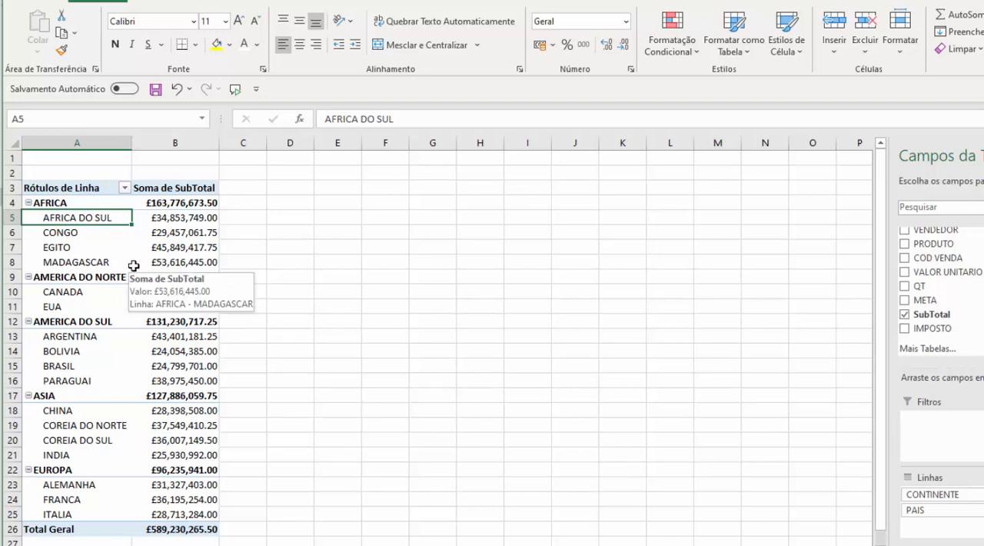
pyautogui.click(98, 244)
# Insert a slicer for the DATA field of the pivot table.
pyautogui.click(73, 234)
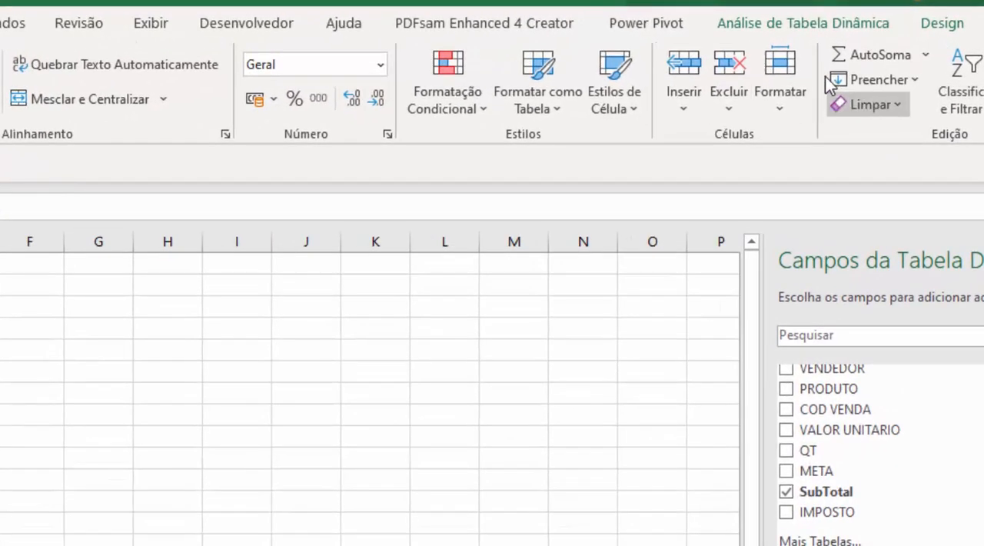
pyautogui.click(852, 18)
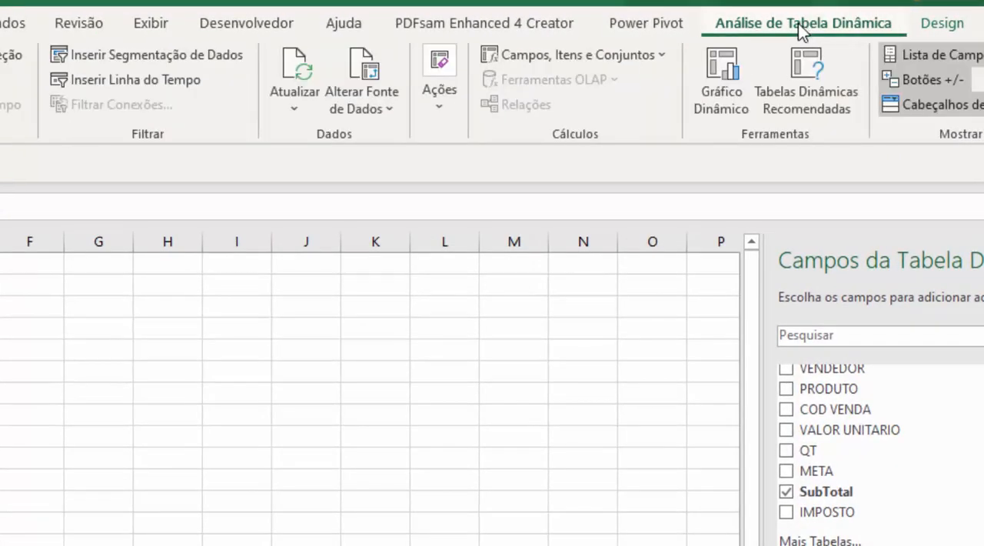
pyautogui.click(196, 55)
pyautogui.click(77, 284)
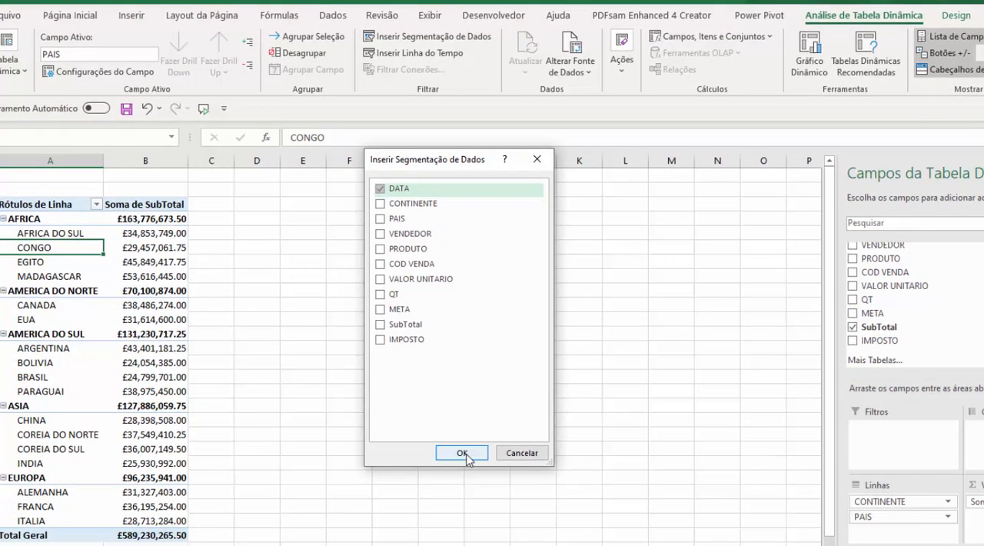
pyautogui.click(463, 453)
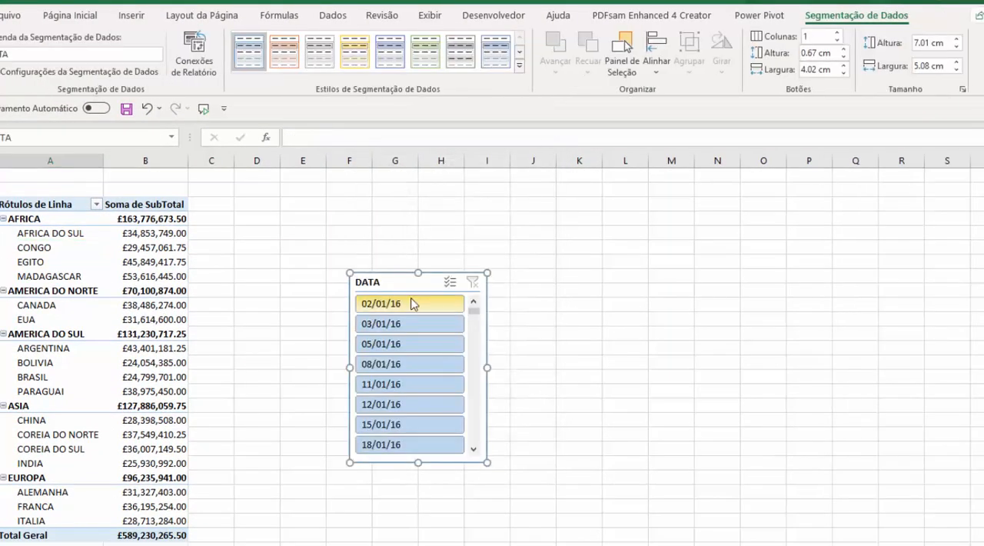
# Enlarge the DATA slicer and filter the pivot table to the dates 02/01/16 through 31/01/16.
pyautogui.moveTo(411, 377); pyautogui.dragTo(415, 495)
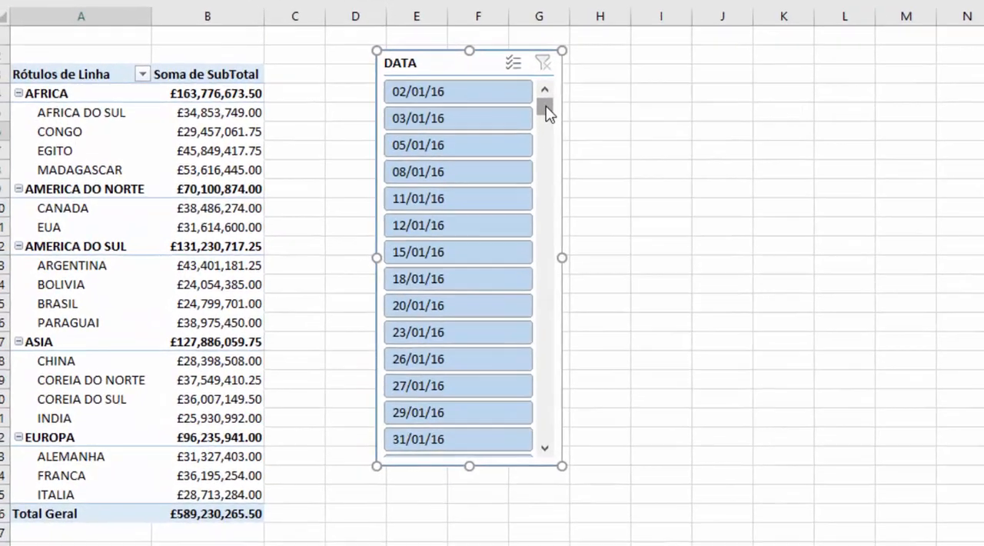
pyautogui.moveTo(548, 112)
pyautogui.mouseDown()
pyautogui.moveTo(559, 266)
pyautogui.moveTo(544, 455)
pyautogui.moveTo(545, 94)
pyautogui.mouseUp()
pyautogui.click(473, 85)
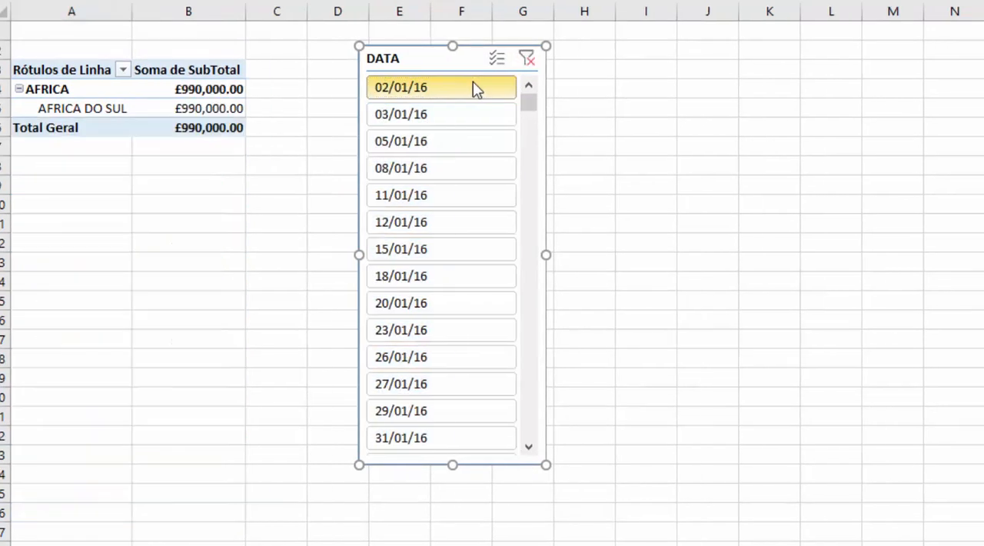
pyautogui.keyDown('shift'); pyautogui.click(464, 442); pyautogui.keyUp('shift')
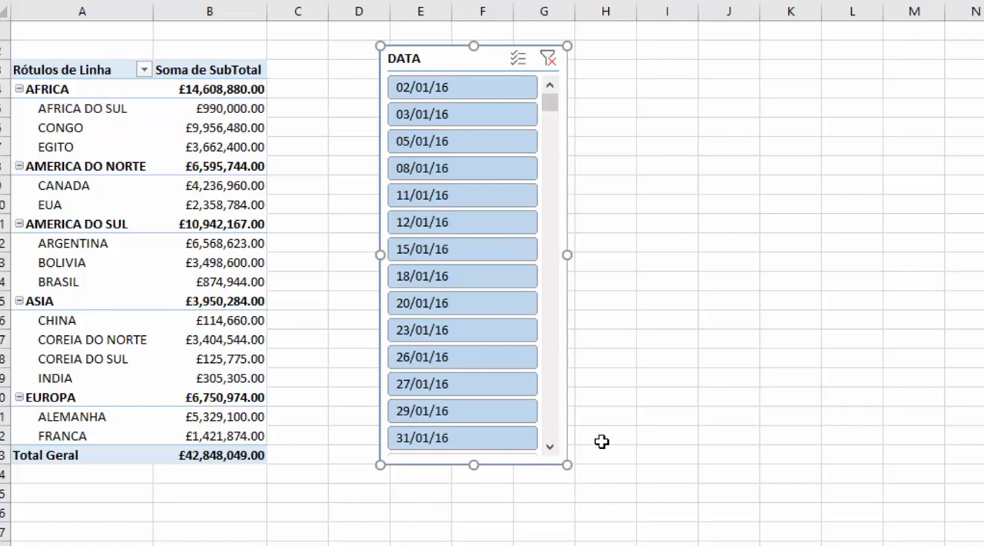
# Make the DATA slicer taller and filter the pivot table to the dates 02/01/16 through 29/06/16.
pyautogui.moveTo(567, 463); pyautogui.dragTo(568, 519)
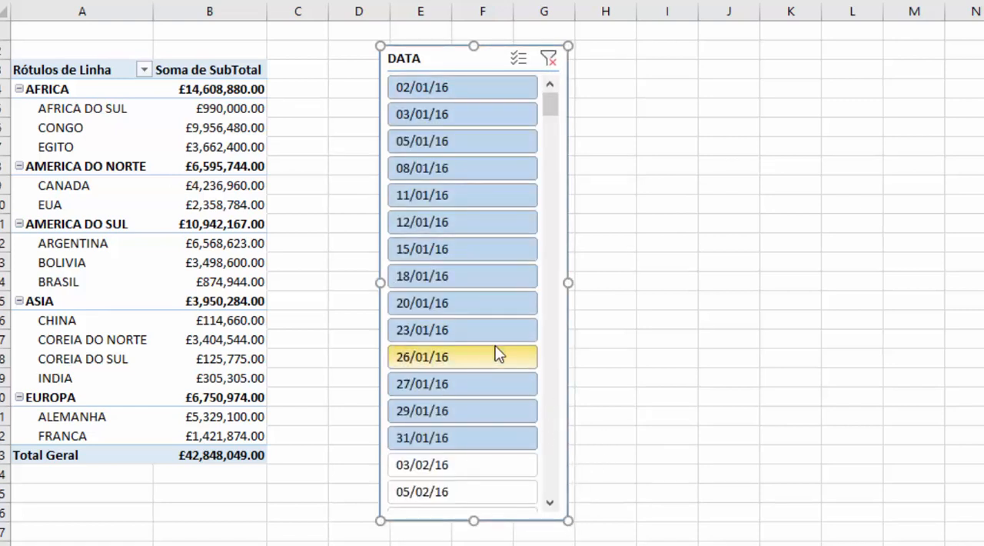
pyautogui.click(500, 86)
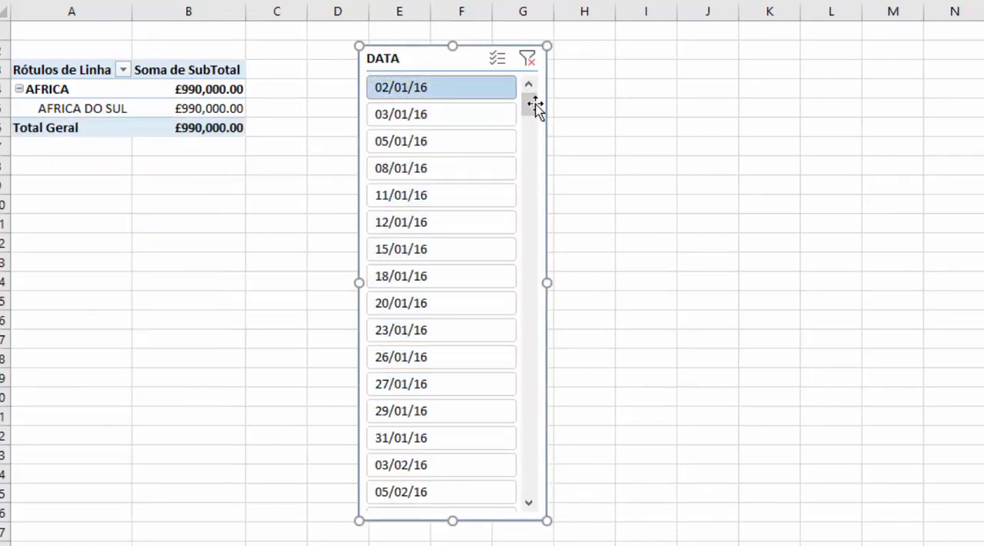
pyautogui.moveTo(530, 109); pyautogui.dragTo(533, 239)
pyautogui.keyDown('shift'); pyautogui.click(439, 302); pyautogui.keyUp('shift')
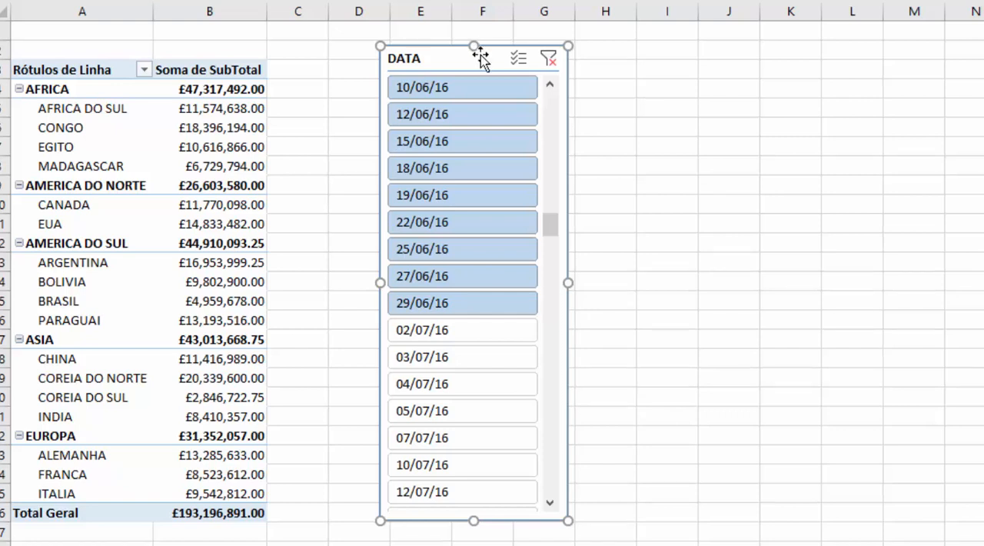
# Clear the date filter and delete the DATA slicer.
pyautogui.click(547, 59)
pyautogui.moveTo(446, 59); pyautogui.dragTo(384, 42)
pyautogui.press('Delete')
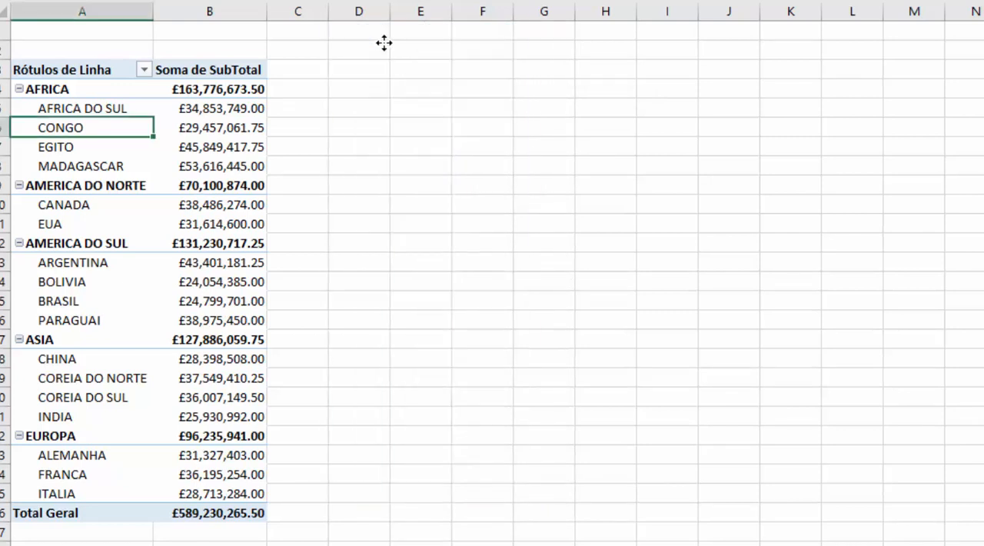
pyautogui.click(139, 177)
pyautogui.click(121, 156)
pyautogui.click(124, 147)
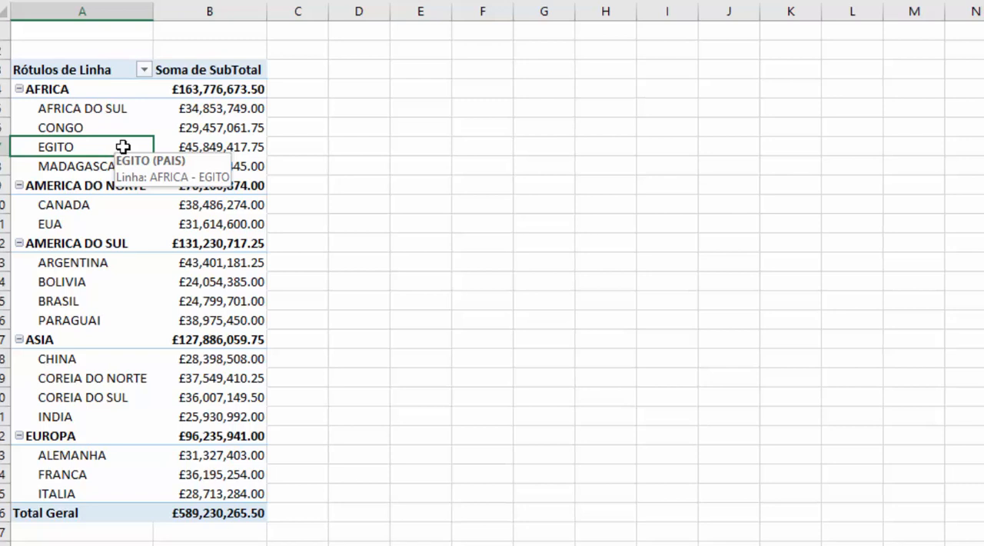
pyautogui.click(66, 188)
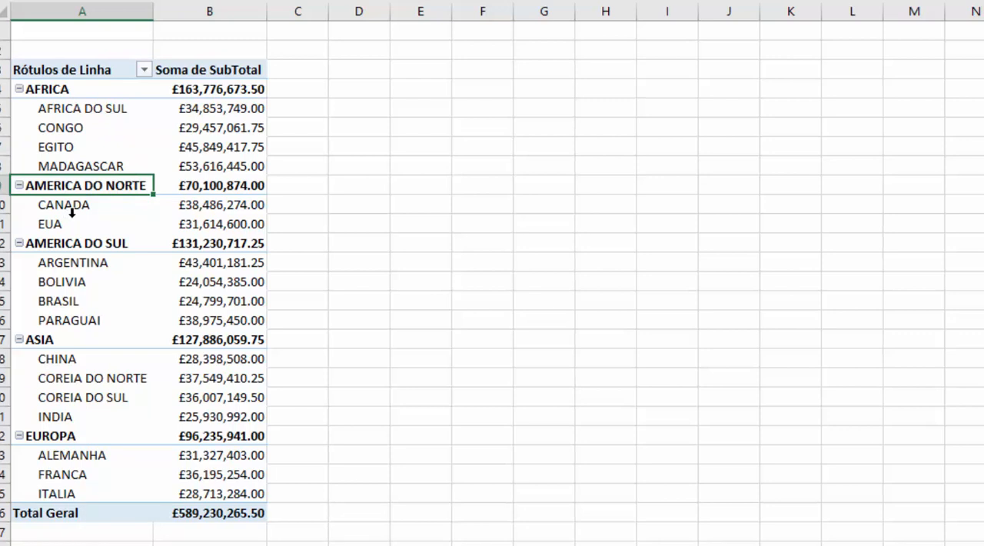
# Insert a timeline based on the DATA field for the pivot table.
pyautogui.click(76, 137)
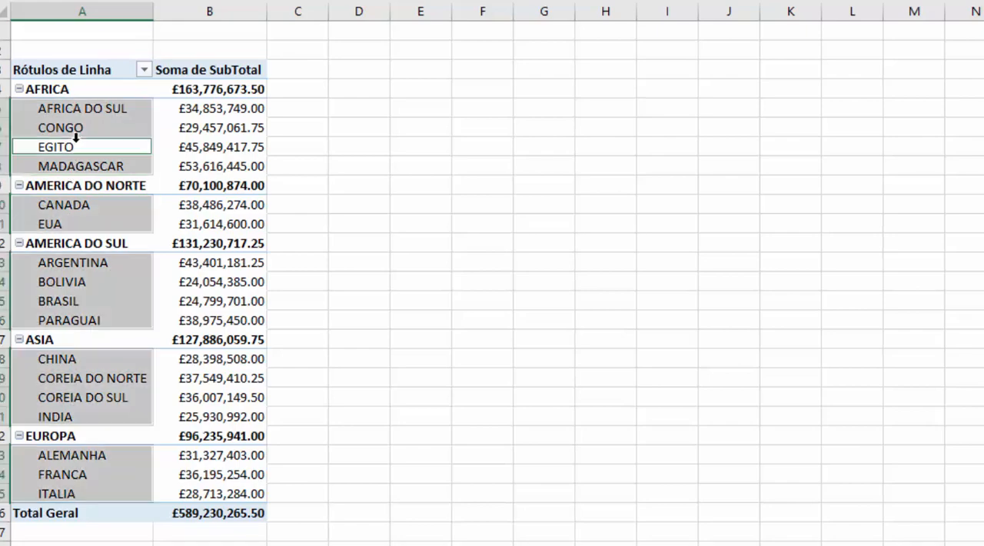
pyautogui.click(77, 132)
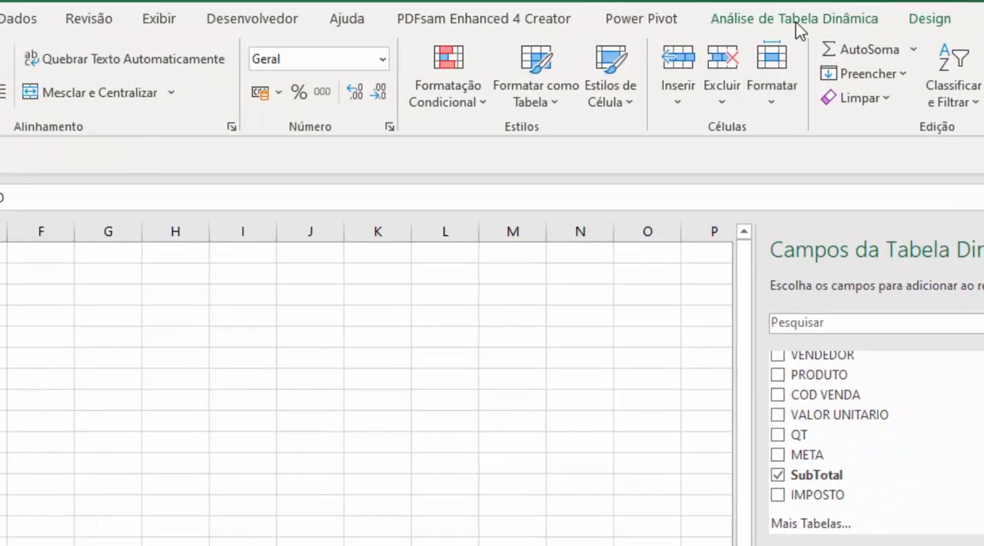
pyautogui.click(853, 13)
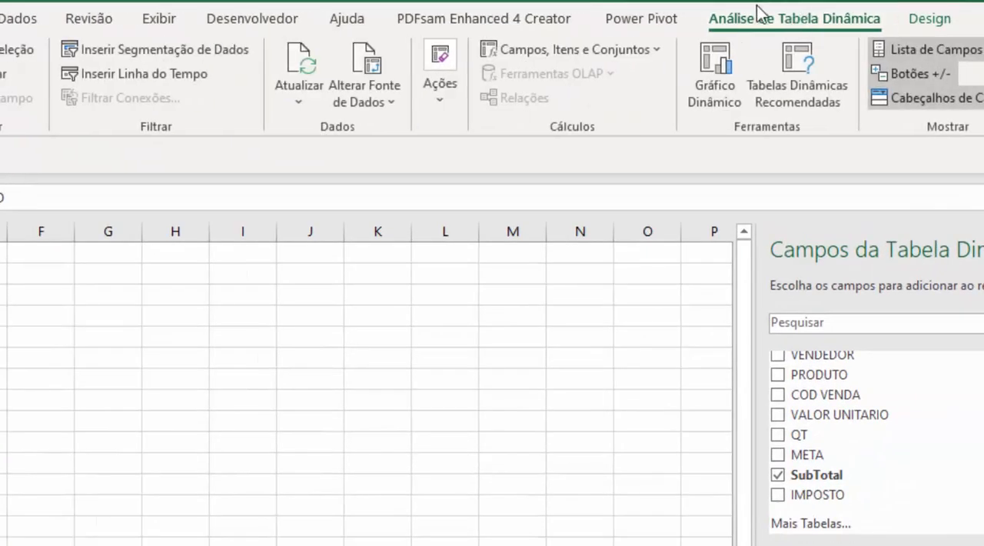
pyautogui.click(141, 75)
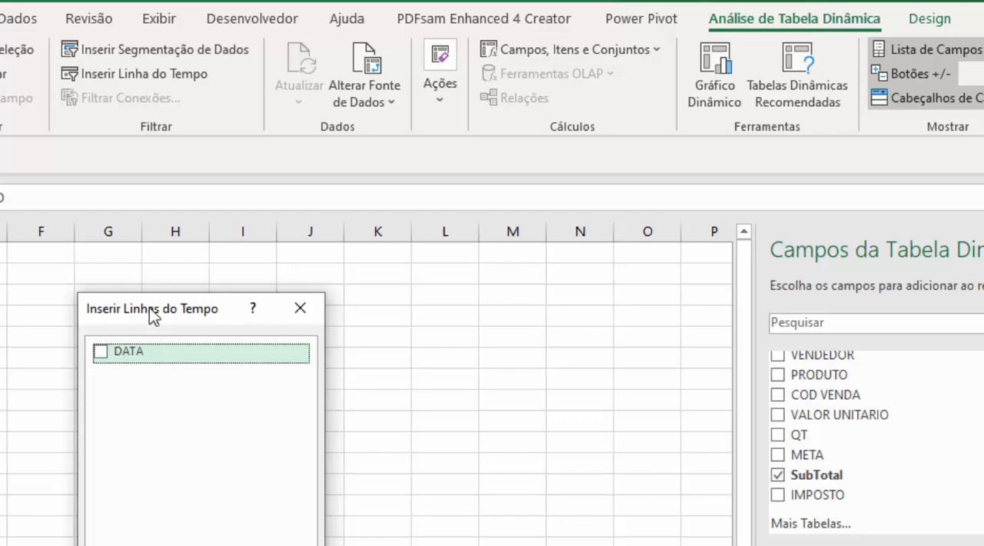
pyautogui.moveTo(149, 315); pyautogui.dragTo(192, 427)
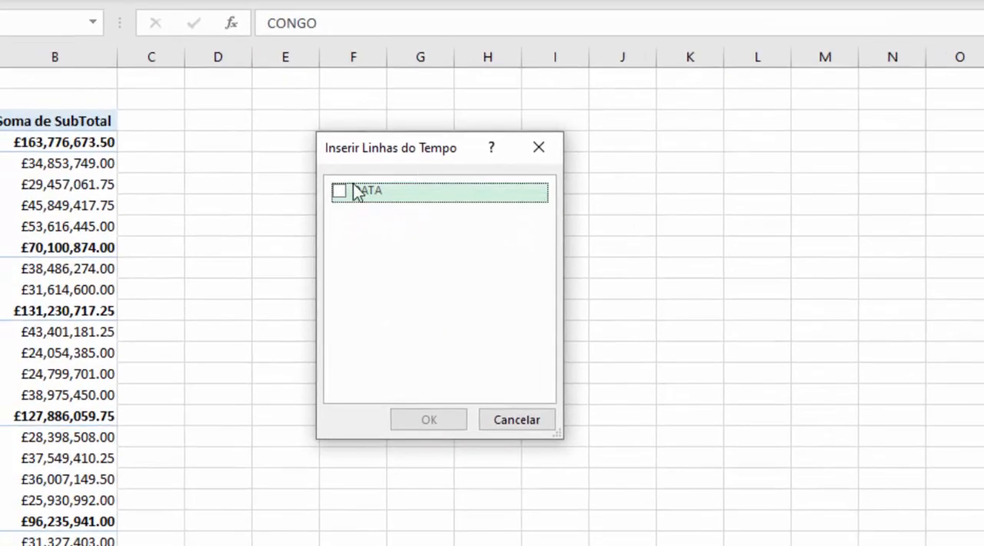
pyautogui.click(341, 192)
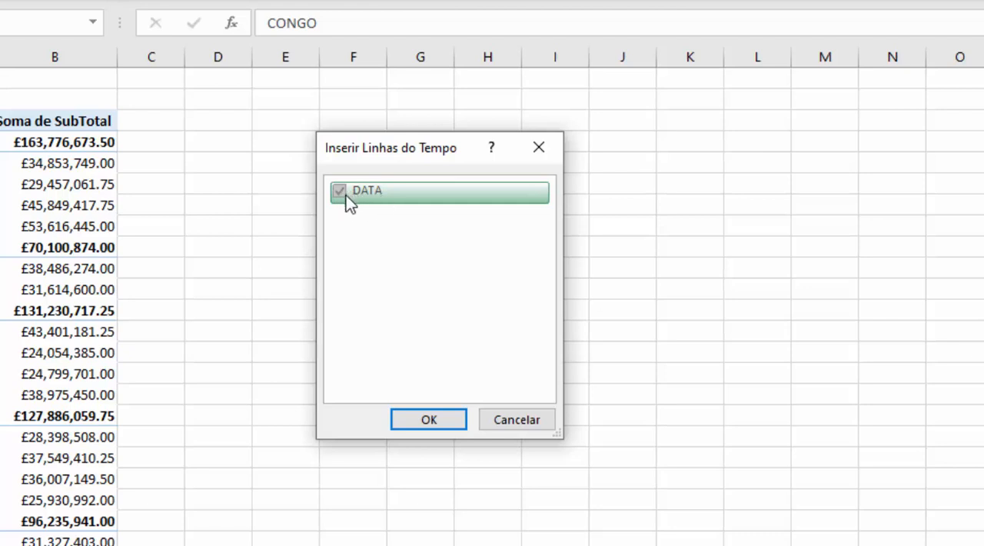
pyautogui.click(428, 420)
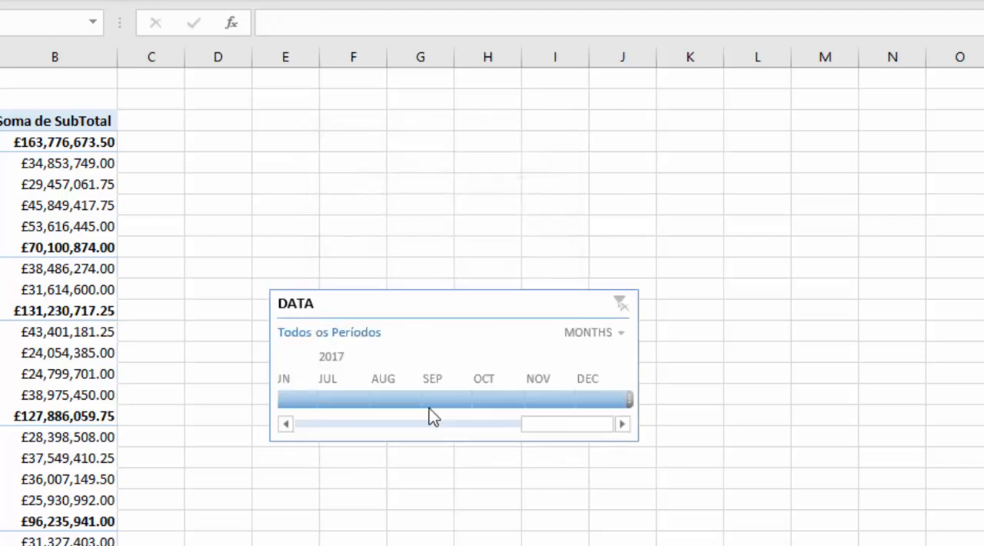
# Move the DATA timeline beside the top of the pivot table and widen it to show January 2016 through April 2017.
pyautogui.moveTo(395, 302); pyautogui.dragTo(376, 142)
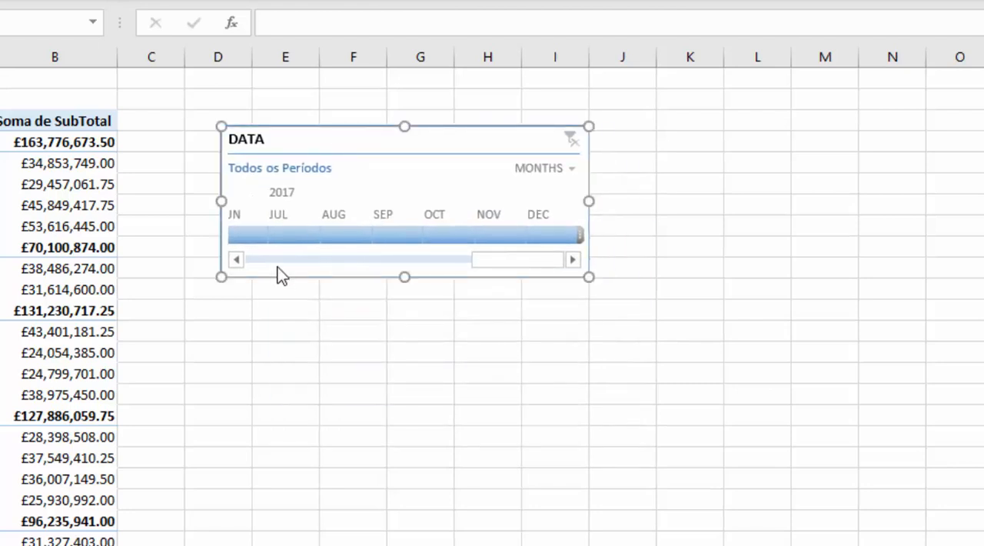
pyautogui.moveTo(510, 260)
pyautogui.mouseDown()
pyautogui.moveTo(236, 259)
pyautogui.moveTo(506, 261)
pyautogui.mouseUp()
pyautogui.moveTo(589, 201); pyautogui.dragTo(895, 202)
pyautogui.moveTo(716, 136); pyautogui.dragTo(608, 90)
pyautogui.moveTo(523, 214); pyautogui.dragTo(309, 219)
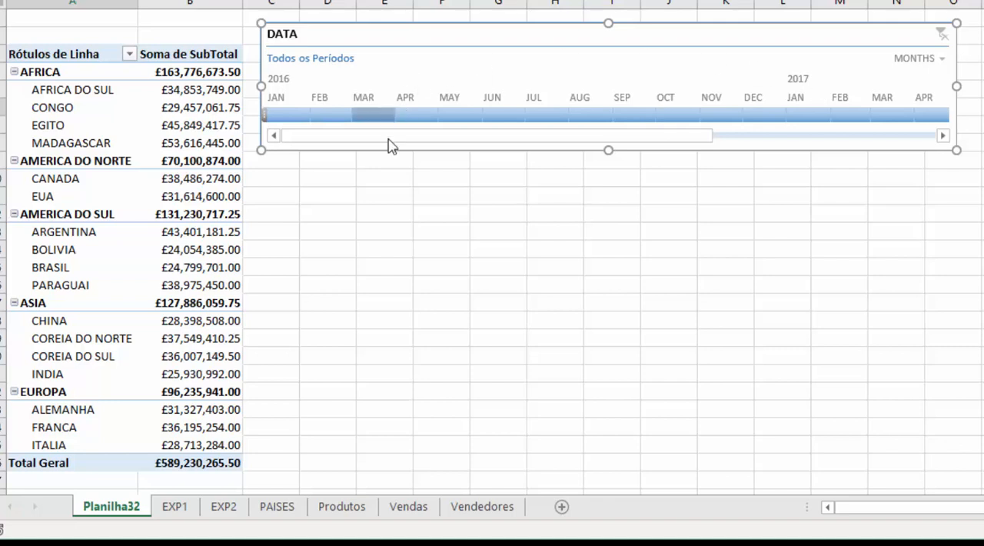
# Filter the pivot table with the timeline to January through March 2016, and subsequently to January through April 2016.
pyautogui.click(276, 120)
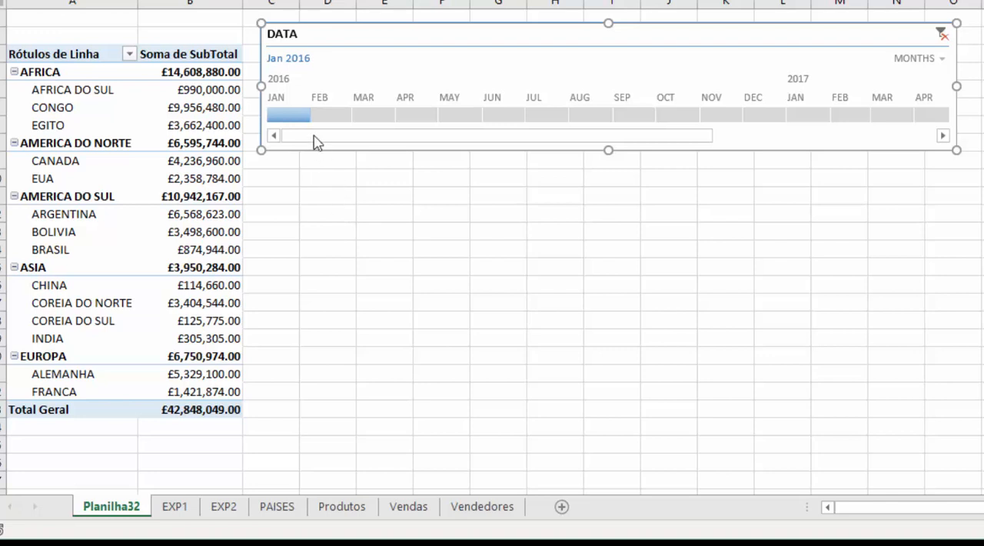
pyautogui.moveTo(311, 115); pyautogui.dragTo(395, 121)
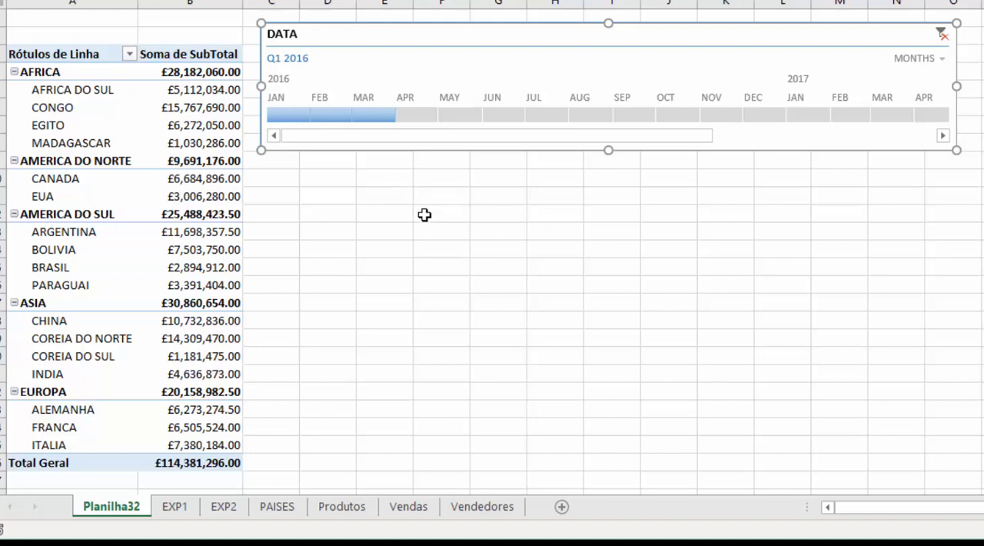
pyautogui.click(292, 113)
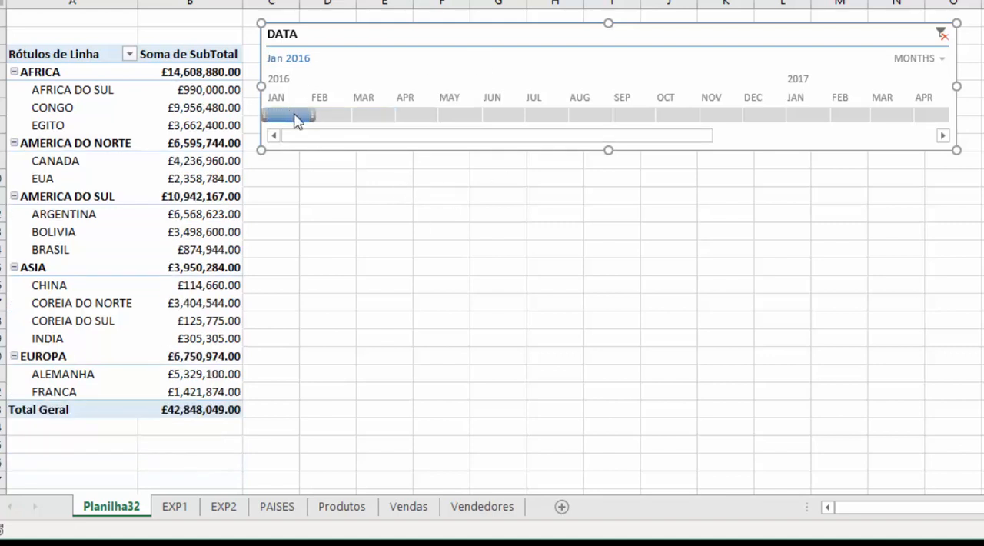
pyautogui.click(421, 116)
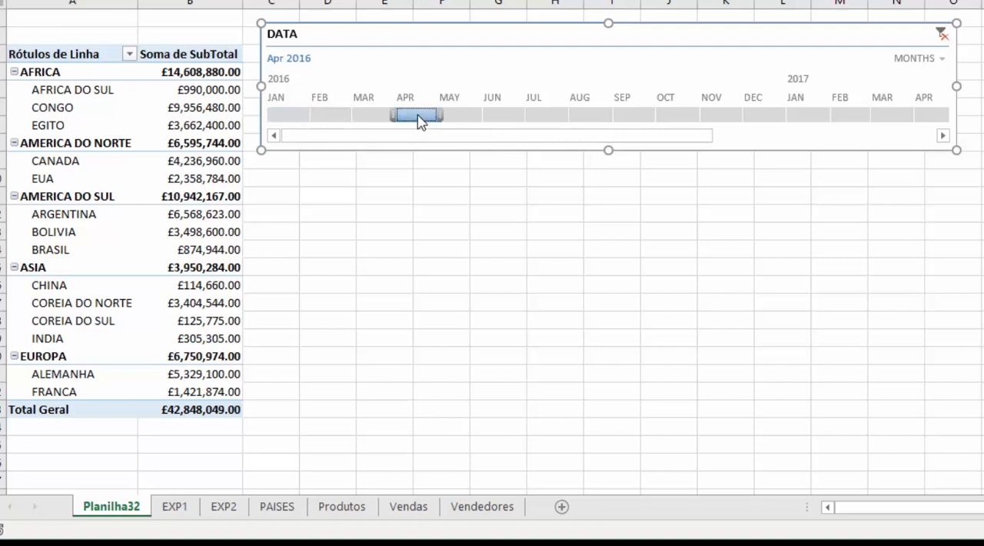
pyautogui.click(292, 120)
pyautogui.moveTo(292, 121); pyautogui.dragTo(406, 121)
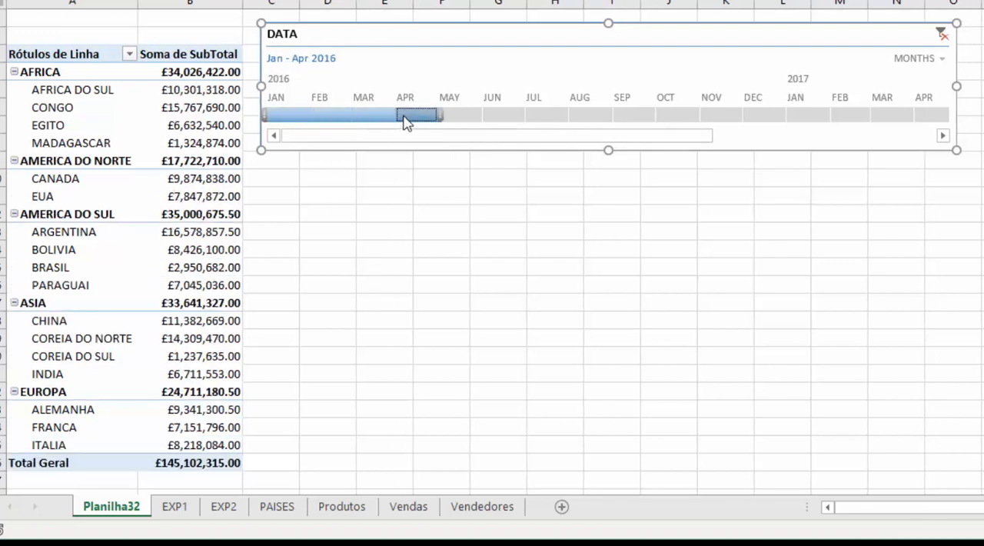
pyautogui.click(388, 158)
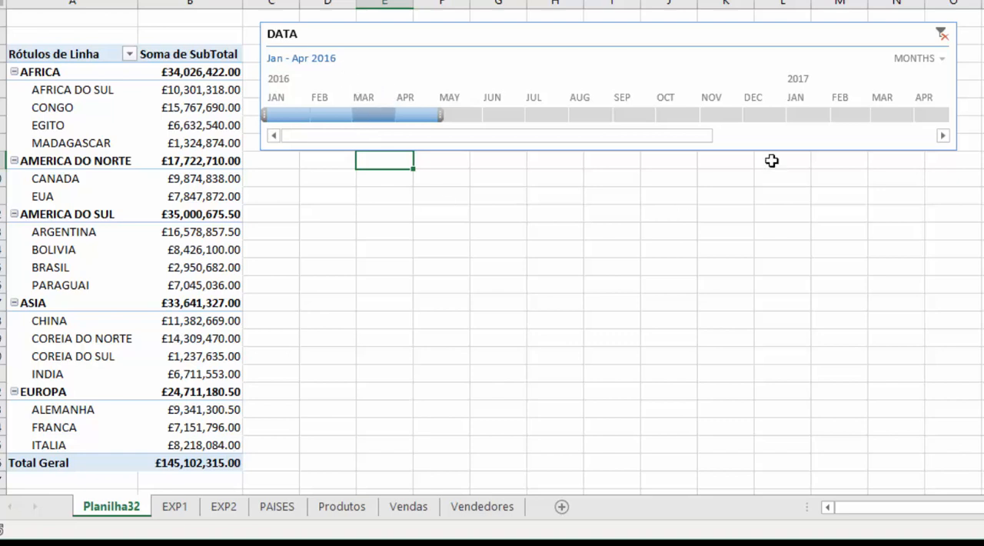
# Filter the pivot table to single months of 2016 in turn, from January to May.
pyautogui.click(286, 115)
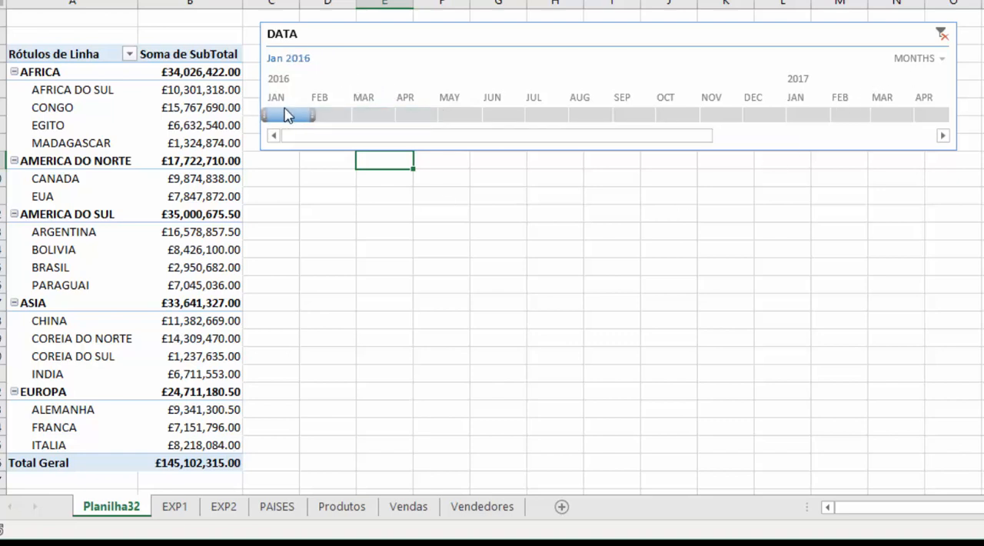
pyautogui.click(335, 116)
pyautogui.click(372, 117)
pyautogui.click(413, 117)
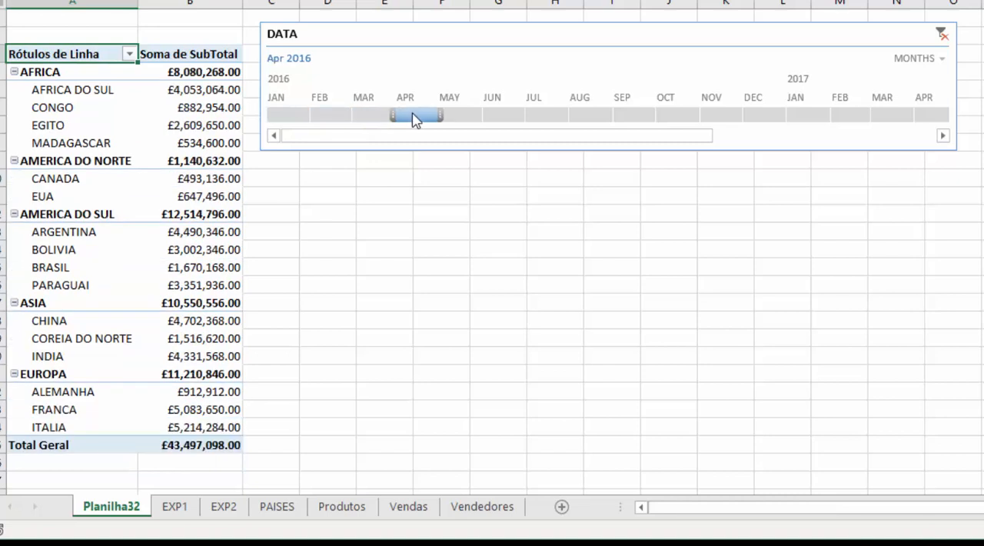
pyautogui.click(475, 117)
# Filter the pivot table to December 2016 through January 2017, and clear the timeline filter.
pyautogui.click(751, 116)
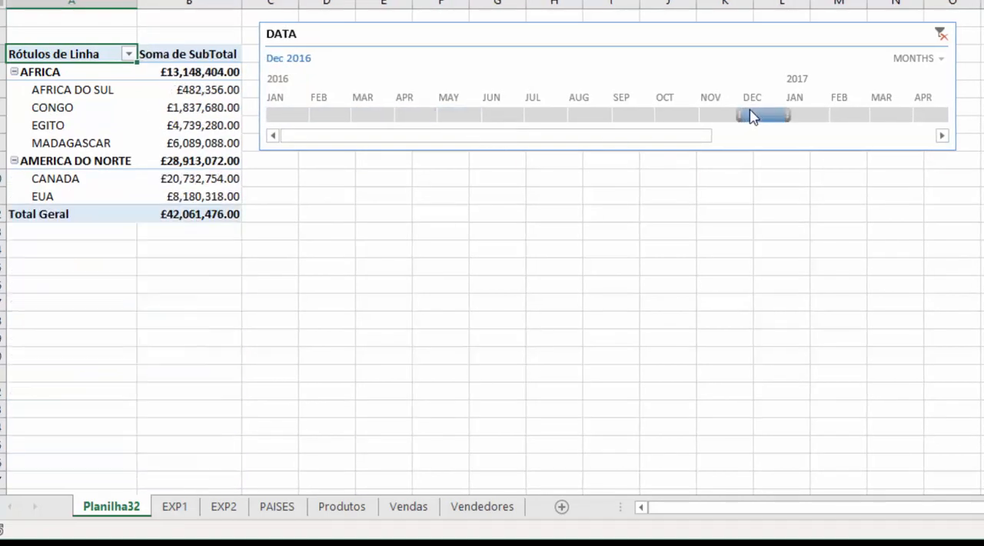
pyautogui.moveTo(790, 116); pyautogui.dragTo(829, 116)
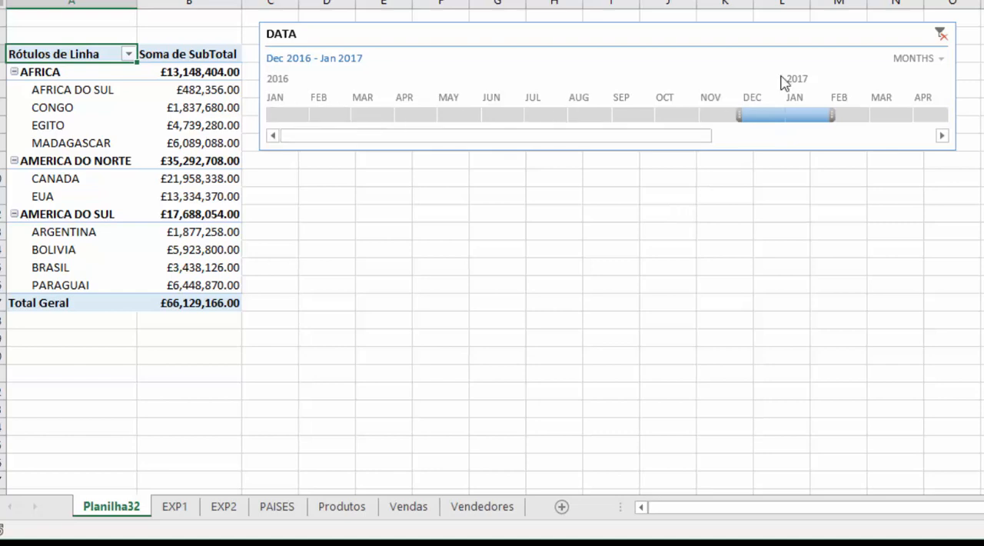
pyautogui.click(941, 35)
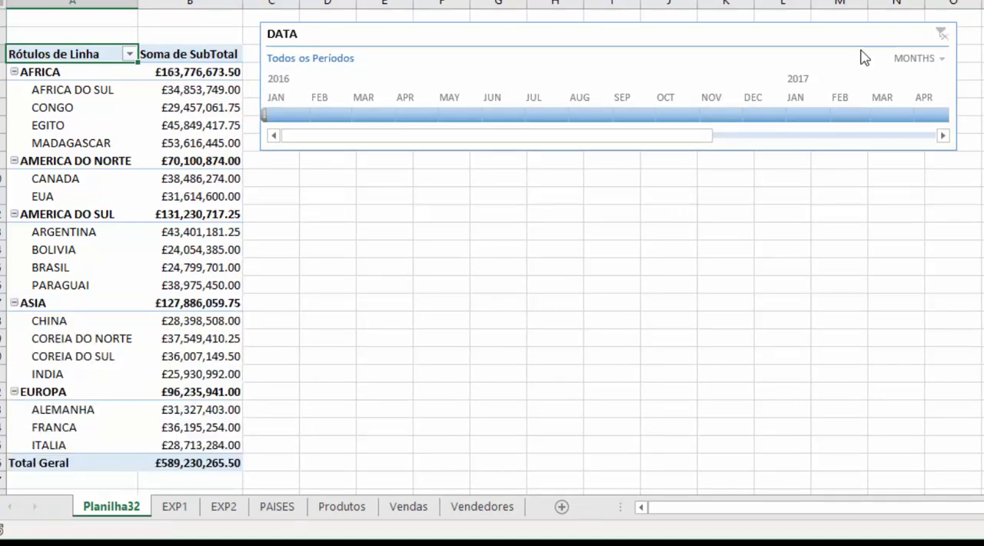
# Set the timeline's time level to days and filter the pivot table to January 1, 2 and 3, 2016 in turn.
pyautogui.click(941, 60)
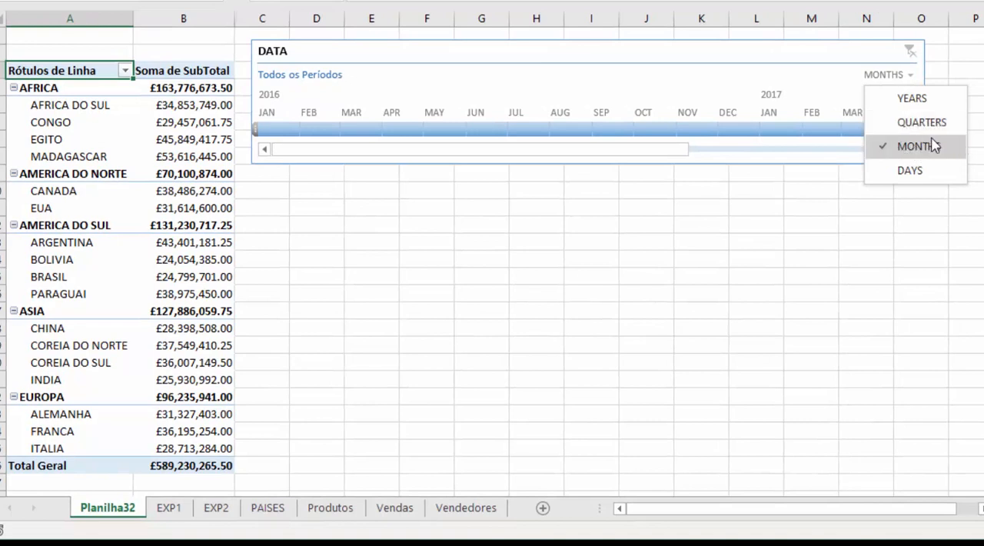
pyautogui.click(903, 171)
pyautogui.moveTo(482, 151); pyautogui.dragTo(266, 163)
pyautogui.click(264, 126)
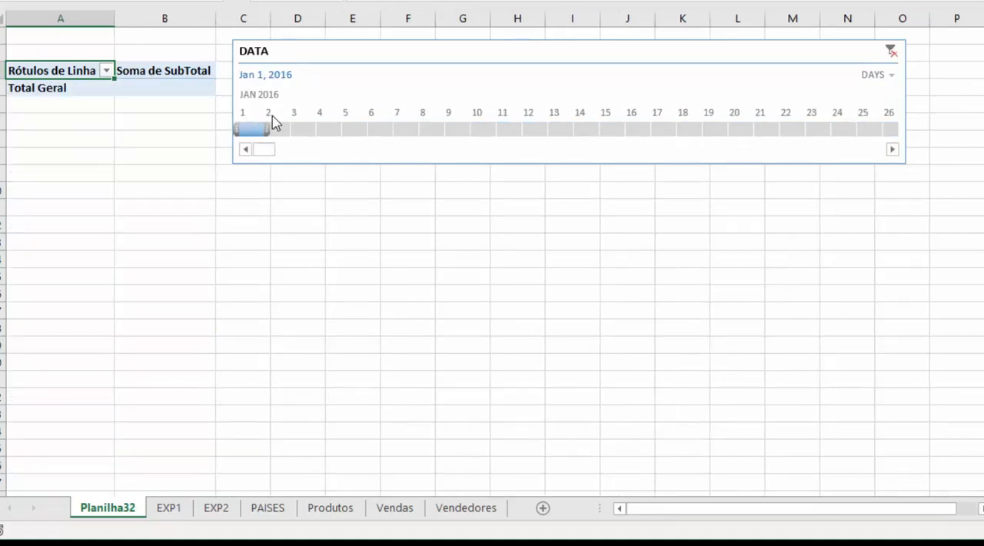
pyautogui.click(275, 126)
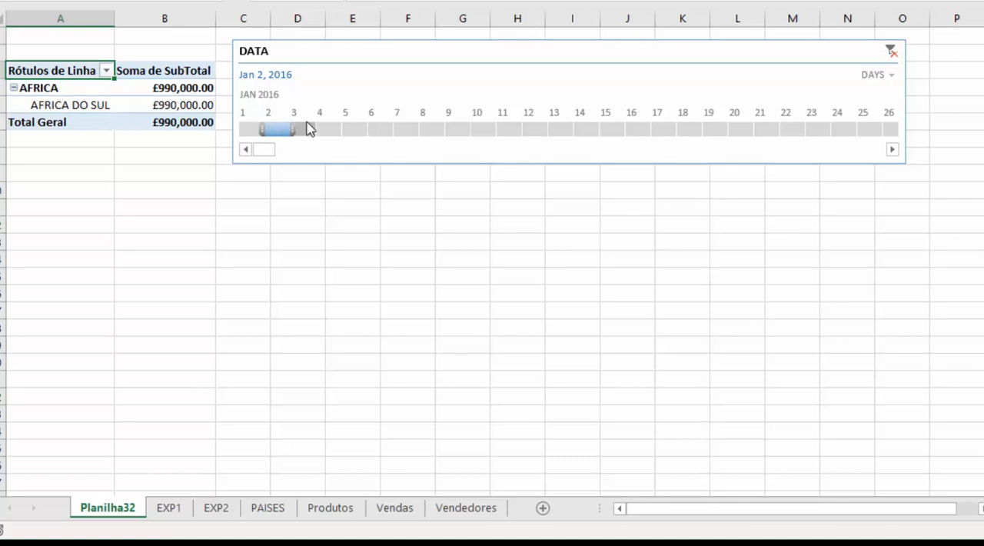
pyautogui.click(306, 128)
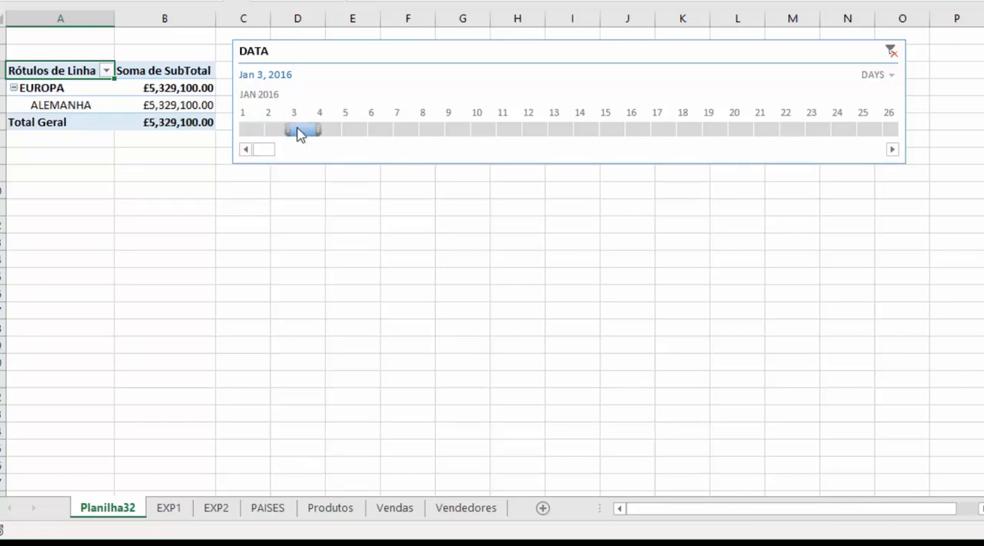
# Filter the pivot table to November 21 through 25, 2016 with the timeline.
pyautogui.moveTo(262, 150); pyautogui.dragTo(520, 146)
pyautogui.click(500, 128)
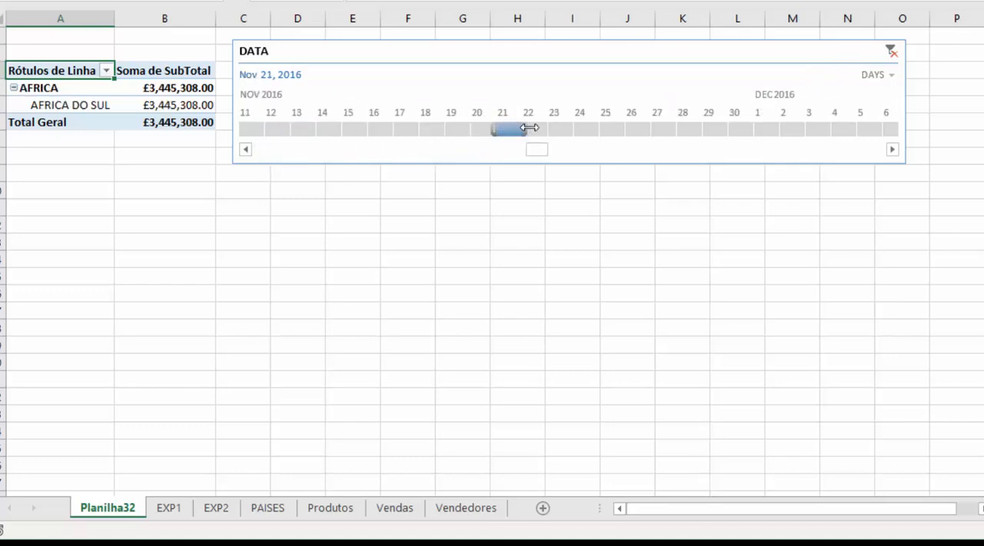
pyautogui.keyDown('shift'); pyautogui.click(607, 129); pyautogui.keyUp('shift')
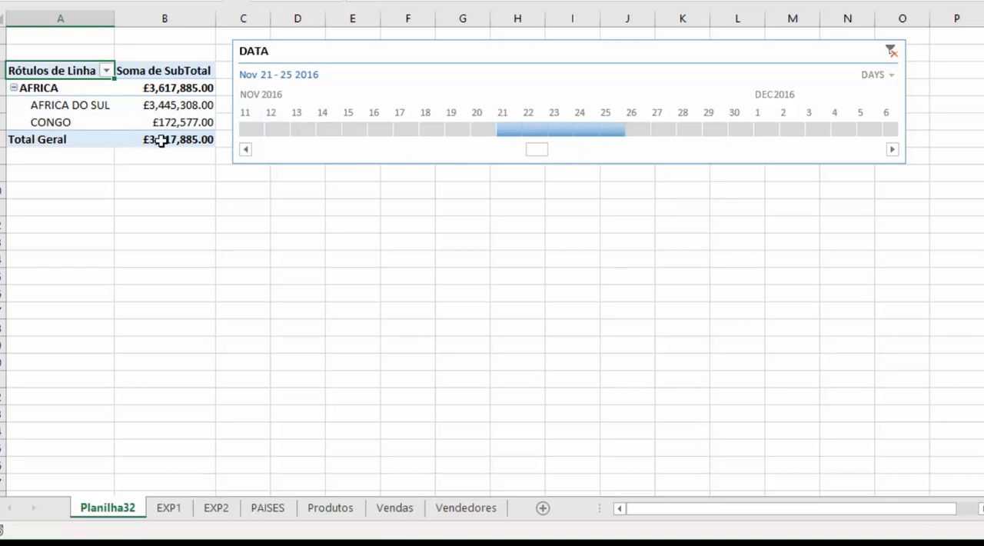
# Clear the timeline filter and set the timeline's time level to months.
pyautogui.click(891, 52)
pyautogui.click(901, 75)
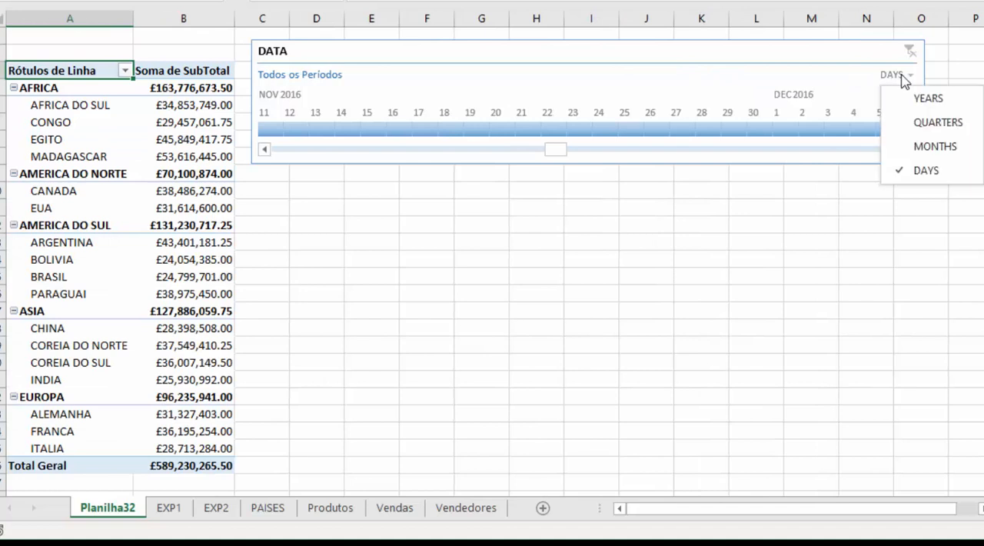
pyautogui.click(916, 146)
pyautogui.moveTo(362, 153); pyautogui.dragTo(286, 154)
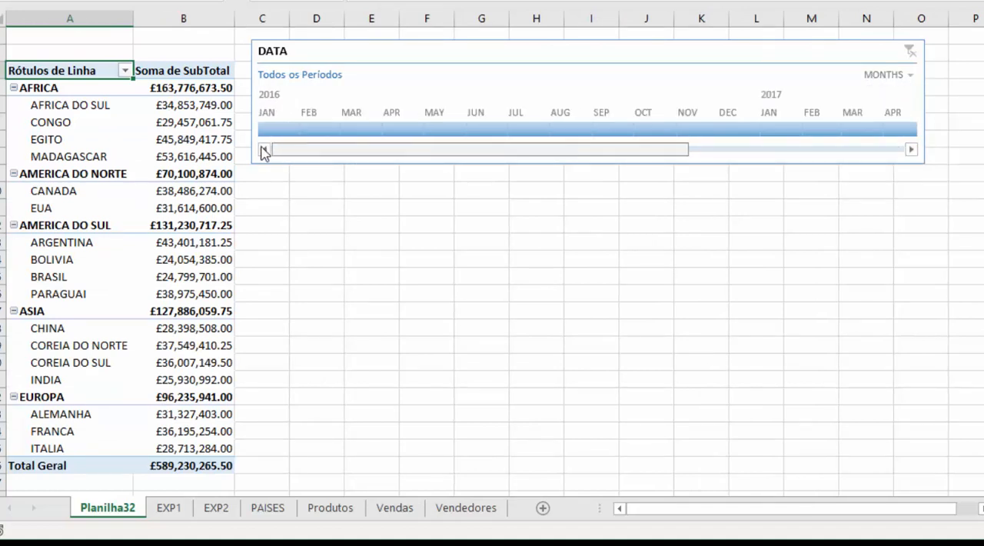
# Set the timeline's time level to quarters and filter the pivot table to Q1 2016, and subsequently to Q4 2016.
pyautogui.click(884, 74)
pyautogui.click(894, 78)
pyautogui.click(907, 121)
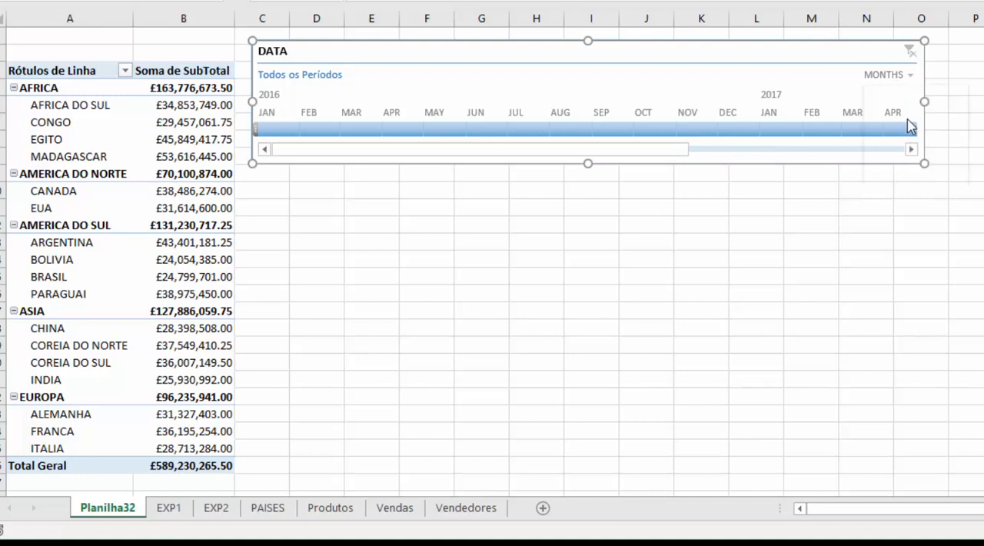
pyautogui.click(262, 131)
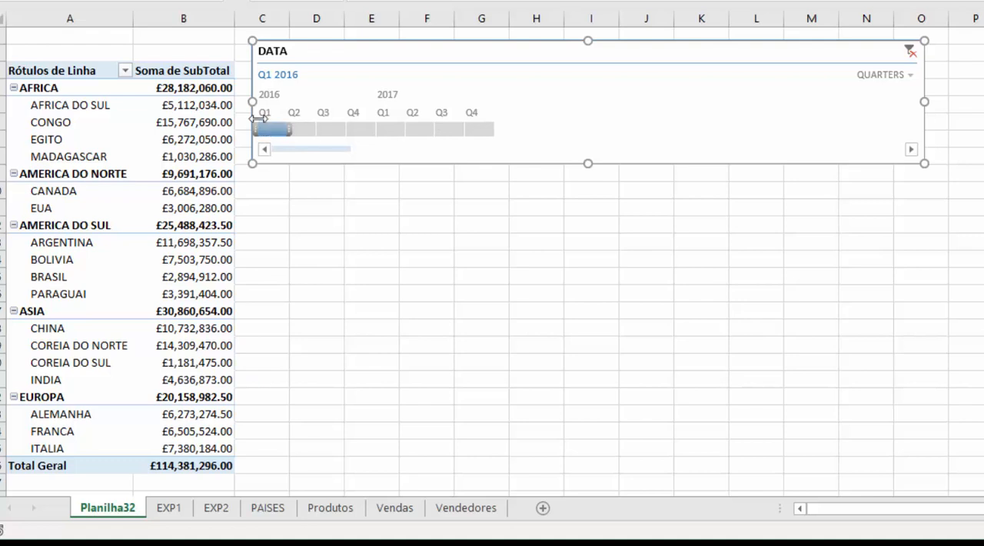
pyautogui.moveTo(304, 133); pyautogui.dragTo(365, 131)
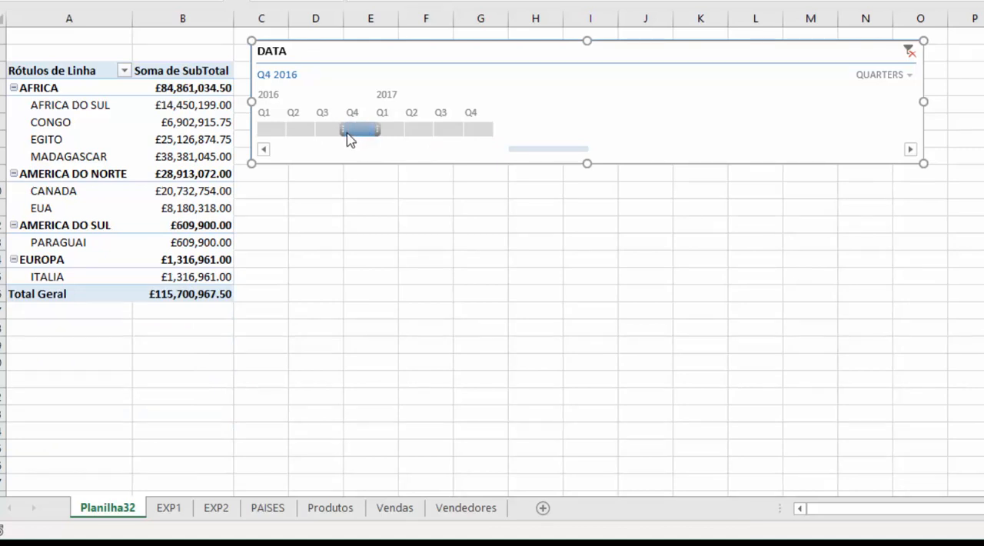
# Set the timeline's time level to years and filter the pivot table to 2017, and finally to 2016.
pyautogui.click(882, 75)
pyautogui.click(892, 98)
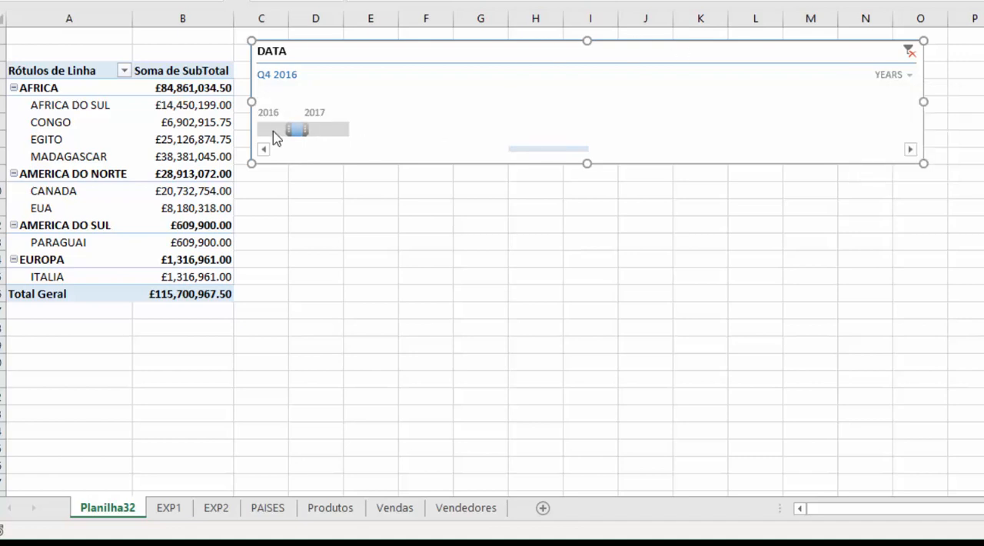
pyautogui.click(274, 131)
pyautogui.click(319, 129)
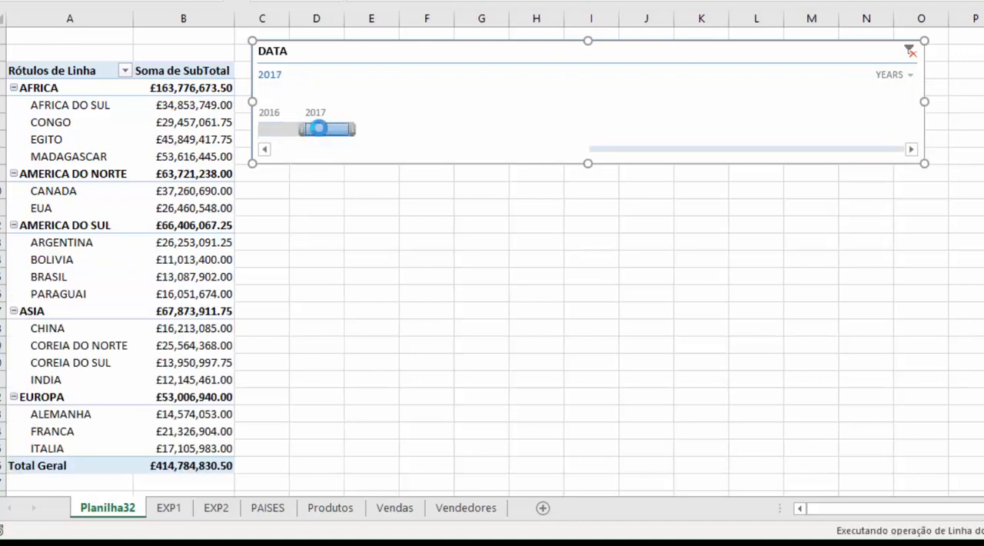
pyautogui.click(281, 131)
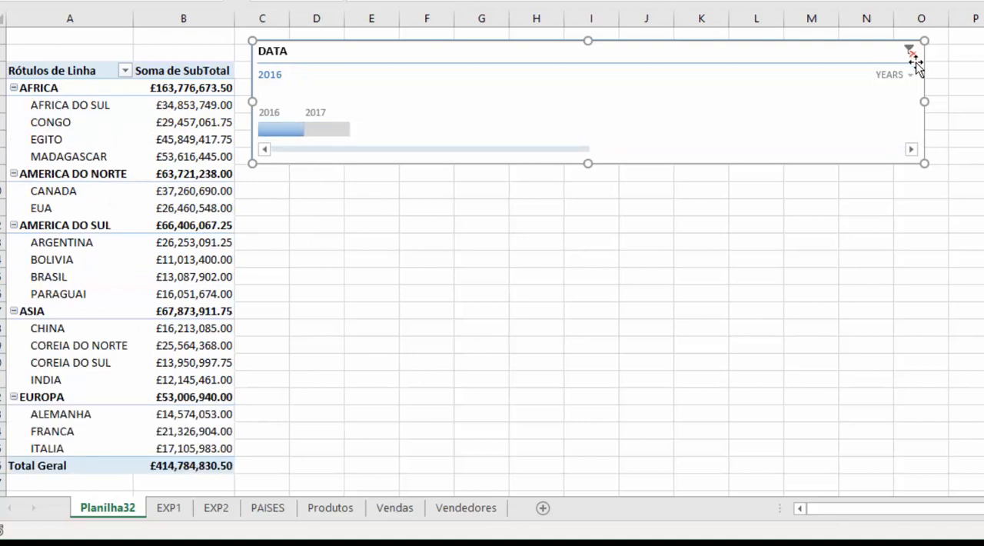
# Change the timeline's time level to months, and finally to quarters.
pyautogui.click(911, 76)
pyautogui.click(923, 147)
pyautogui.click(909, 75)
pyautogui.click(914, 124)
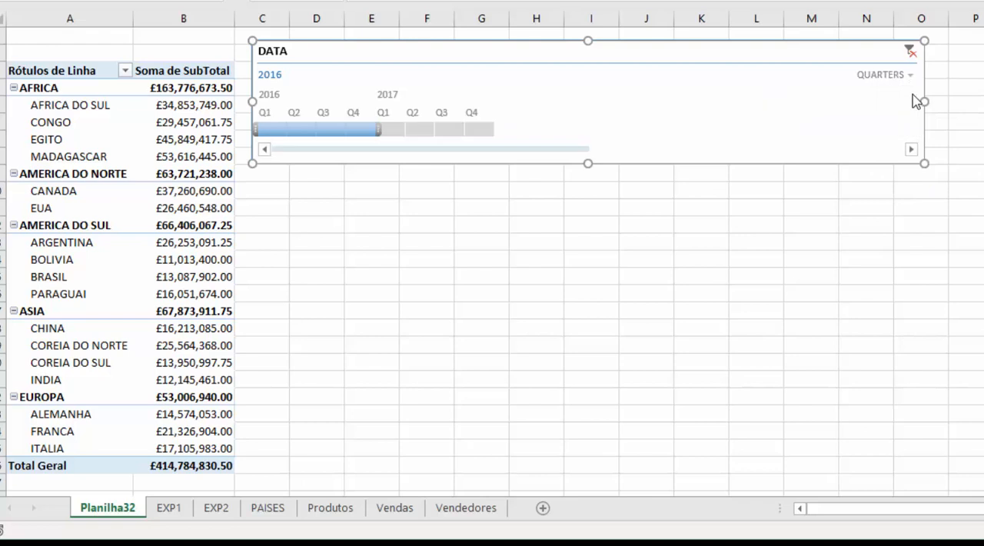
# Set the timeline's time level to months.
pyautogui.click(909, 75)
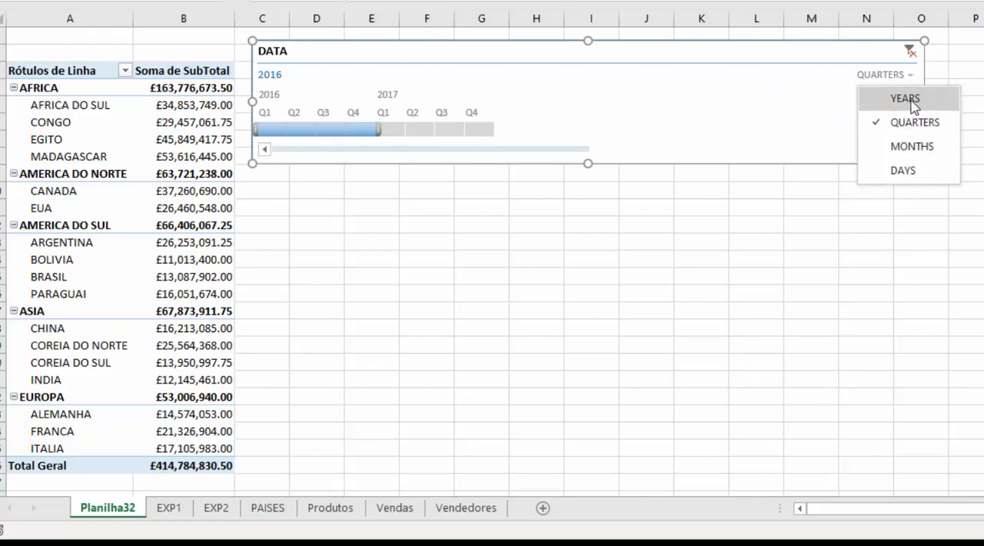
pyautogui.click(910, 147)
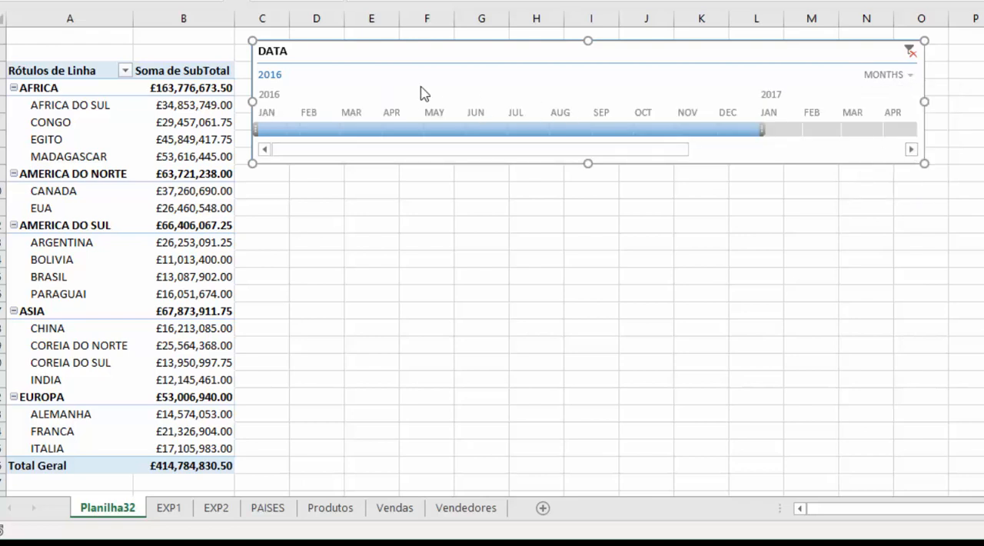
pyautogui.moveTo(466, 152); pyautogui.dragTo(742, 163)
pyautogui.click(88, 156)
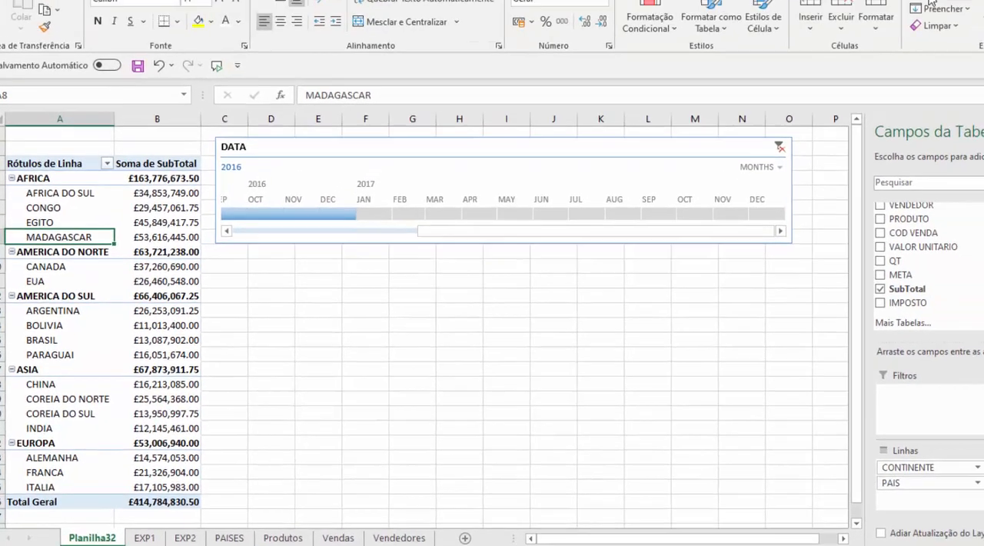
pyautogui.click(846, 8)
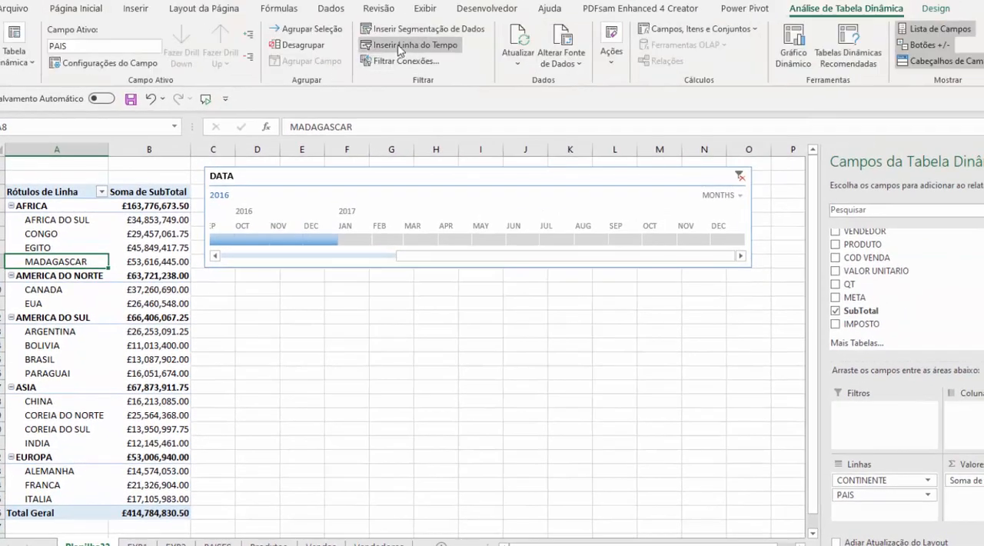
pyautogui.click(492, 182)
pyautogui.moveTo(492, 183); pyautogui.dragTo(487, 200)
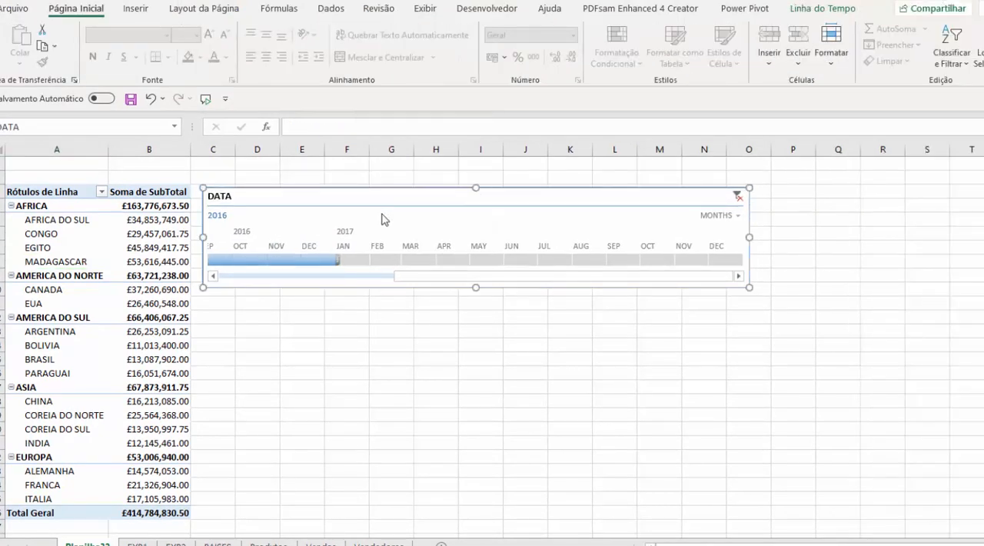
pyautogui.moveTo(388, 196)
pyautogui.mouseDown()
pyautogui.moveTo(347, 204)
pyautogui.moveTo(408, 228)
pyautogui.moveTo(392, 177)
pyautogui.moveTo(381, 183)
pyautogui.moveTo(392, 183)
pyautogui.mouseUp()
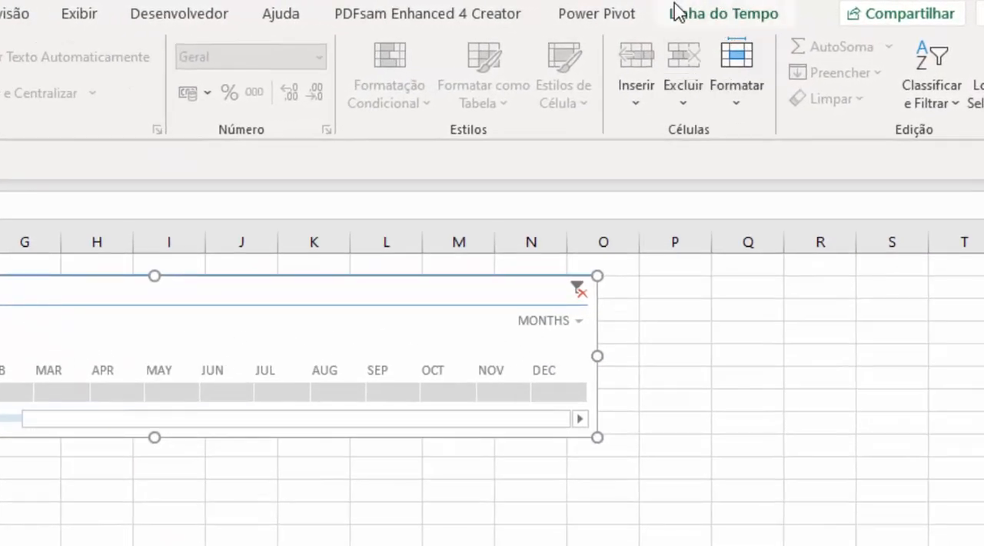
# Change the timeline's caption to "Selecione o periodo".
pyautogui.click(716, 24)
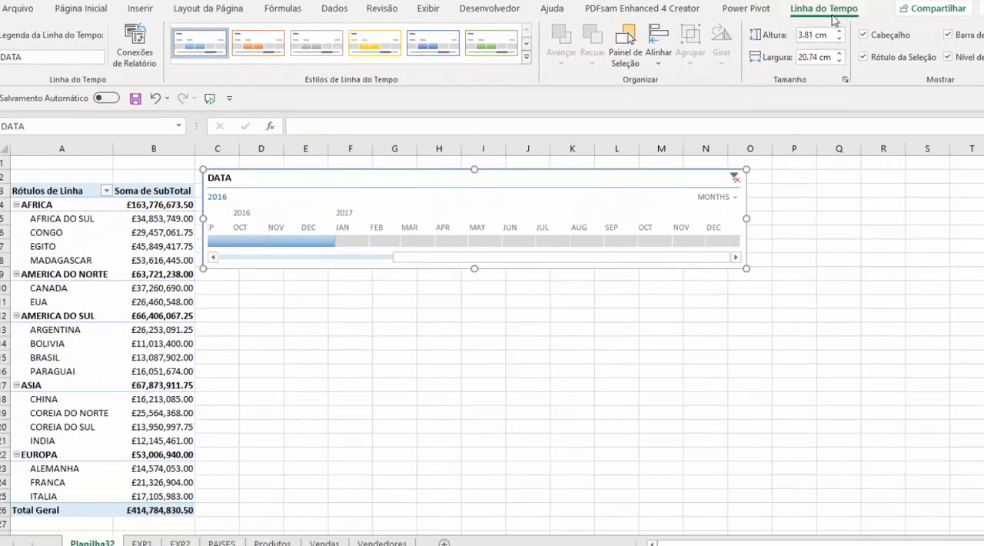
pyautogui.click(55, 57)
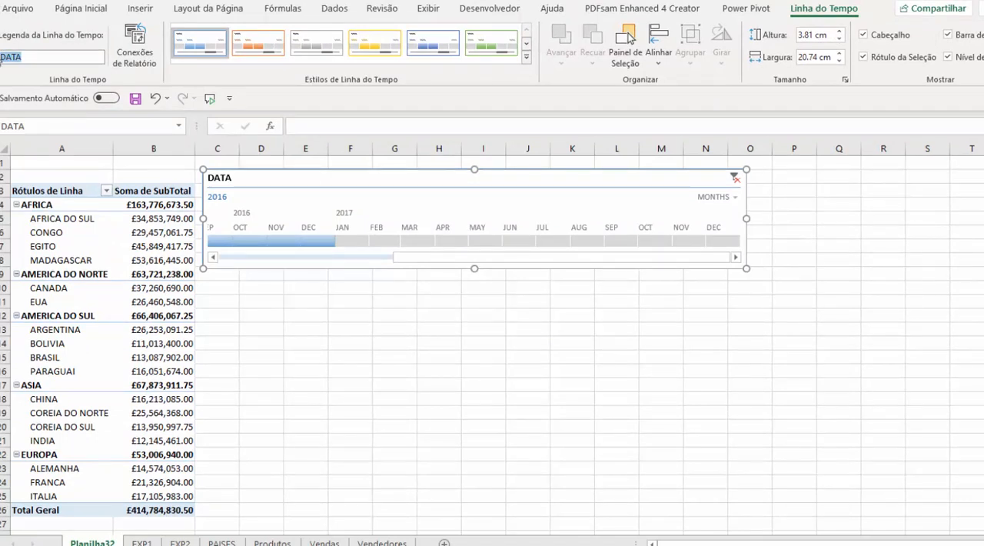
pyautogui.write('Selecione o periodo')
pyautogui.press('Return')
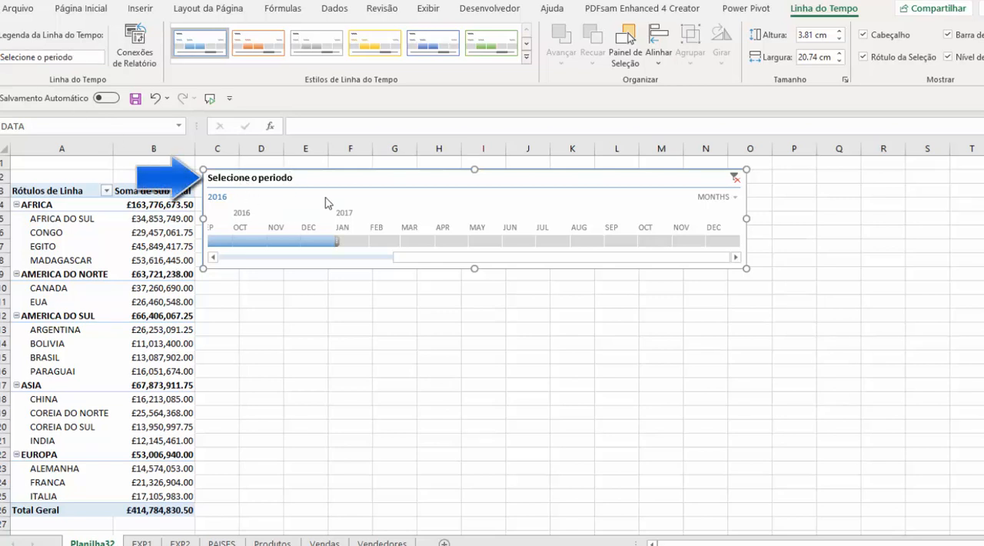
# Try other timeline styles, and finally apply the light green style to the timeline.
pyautogui.click(374, 43)
pyautogui.click(450, 57)
pyautogui.click(493, 53)
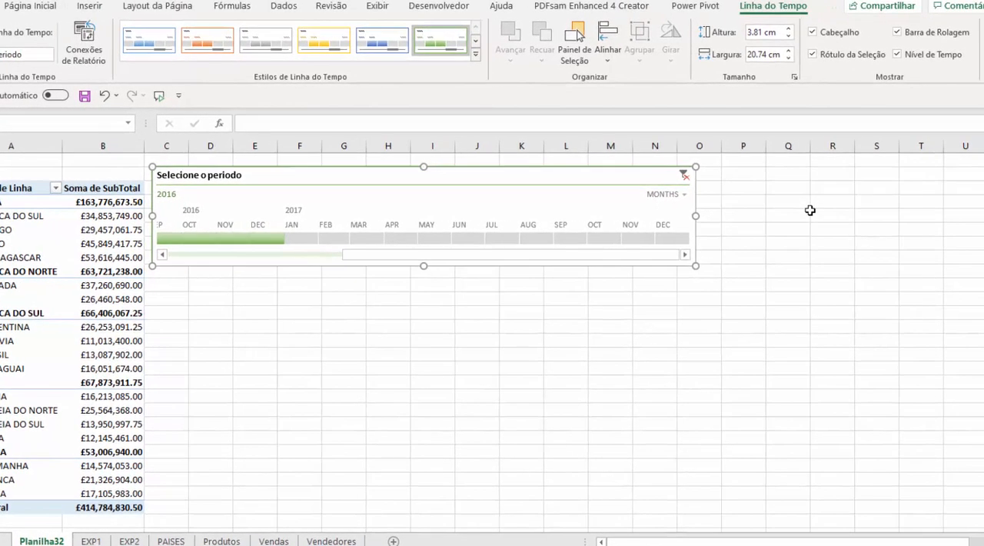
# Hide the timeline's time level selector, restore it, and check the available time levels without changing the setting.
pyautogui.click(922, 57)
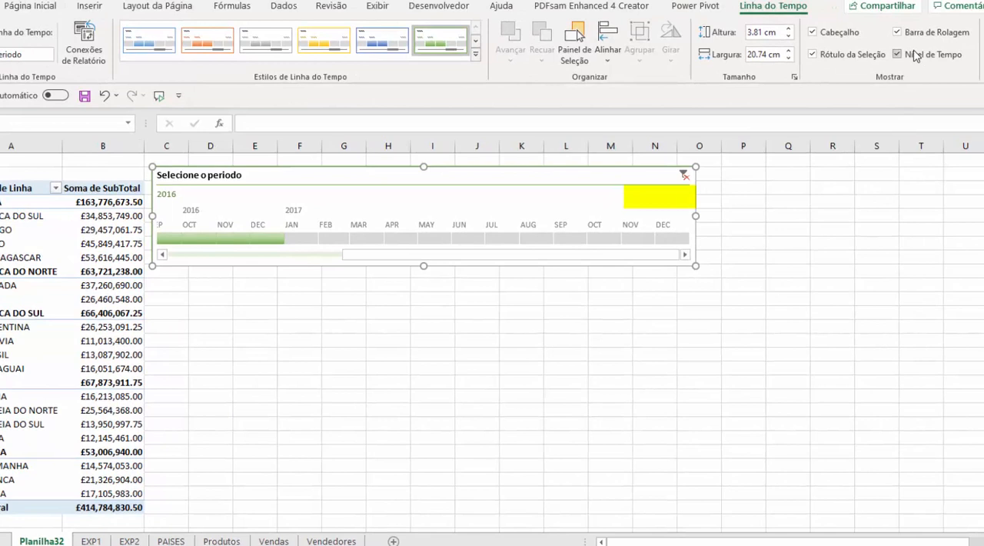
pyautogui.click(913, 55)
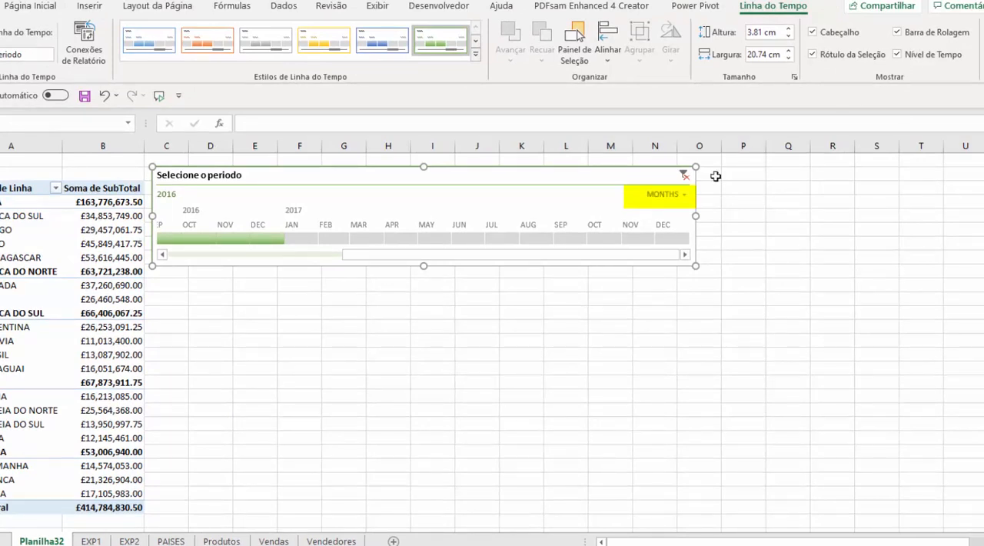
pyautogui.click(680, 197)
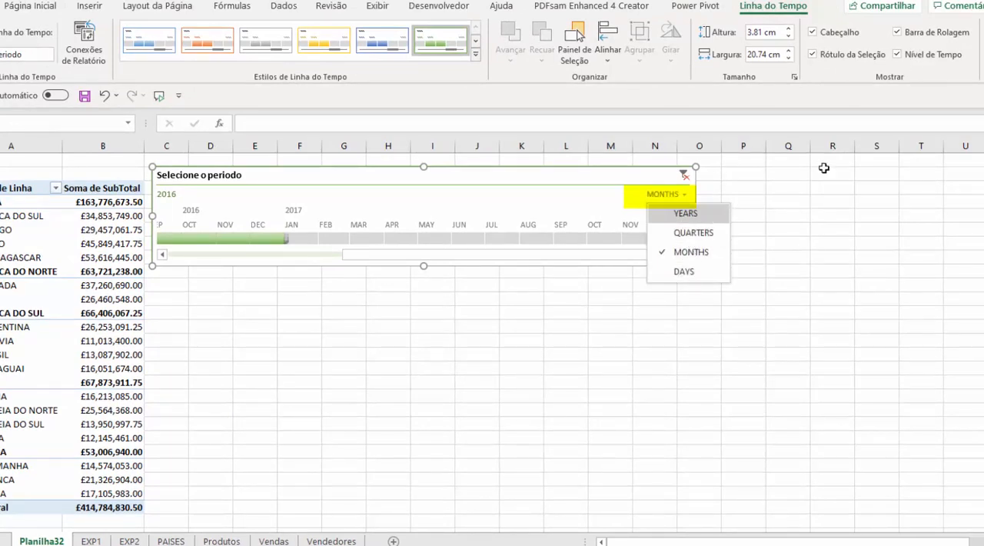
pyautogui.press('Escape')
pyautogui.click(920, 58)
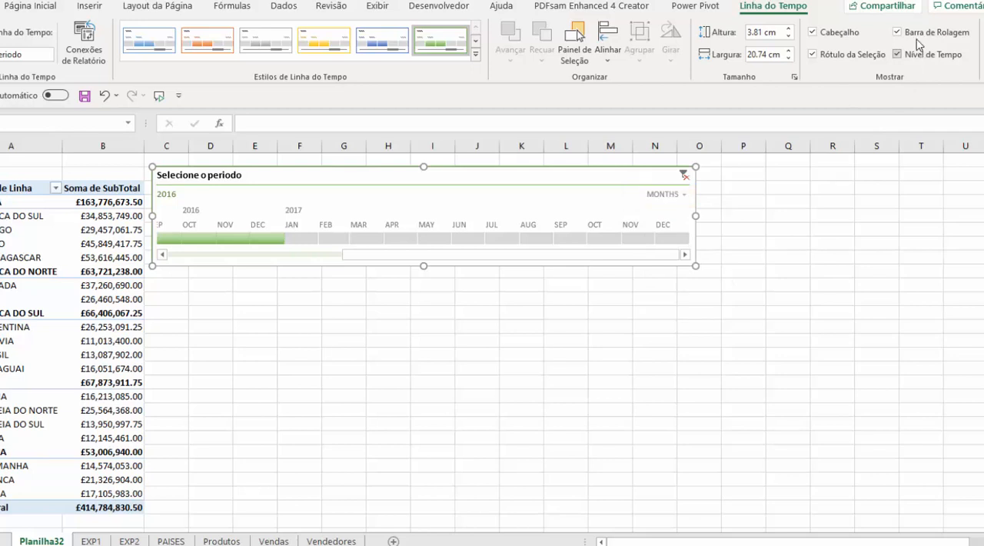
# Hide the timeline's scroll bar, step through the months in both directions, and restore the scroll bar.
pyautogui.click(915, 37)
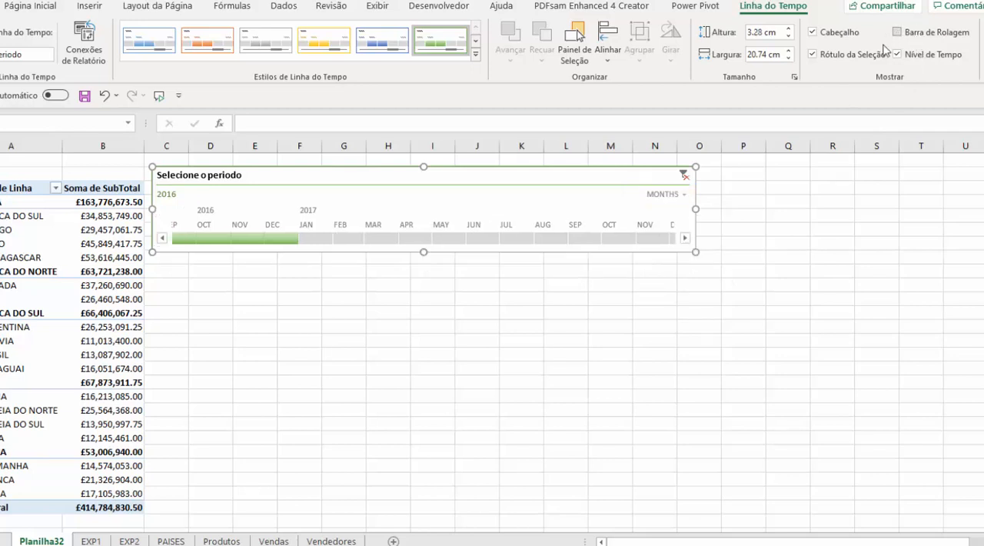
pyautogui.click(685, 238)
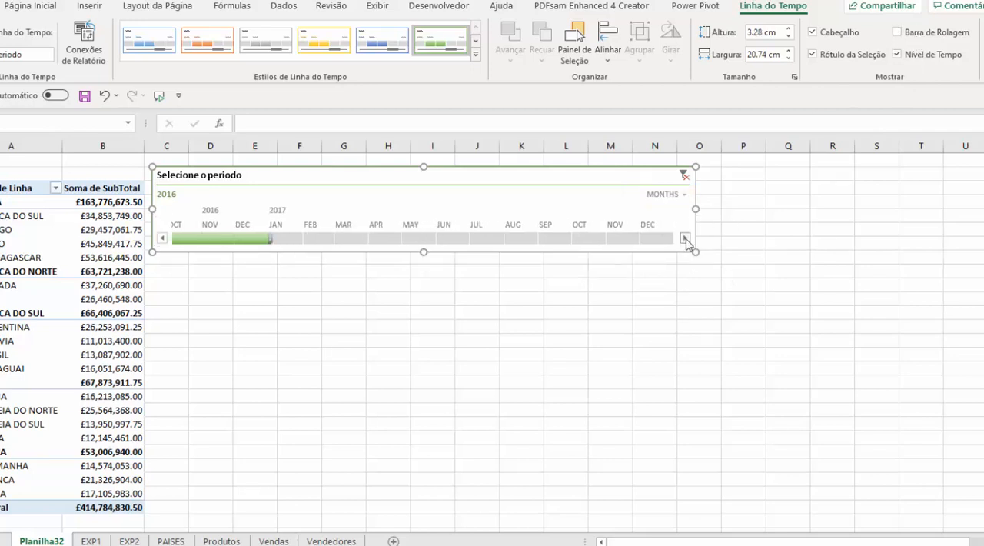
pyautogui.click(161, 239)
pyautogui.click(161, 239)
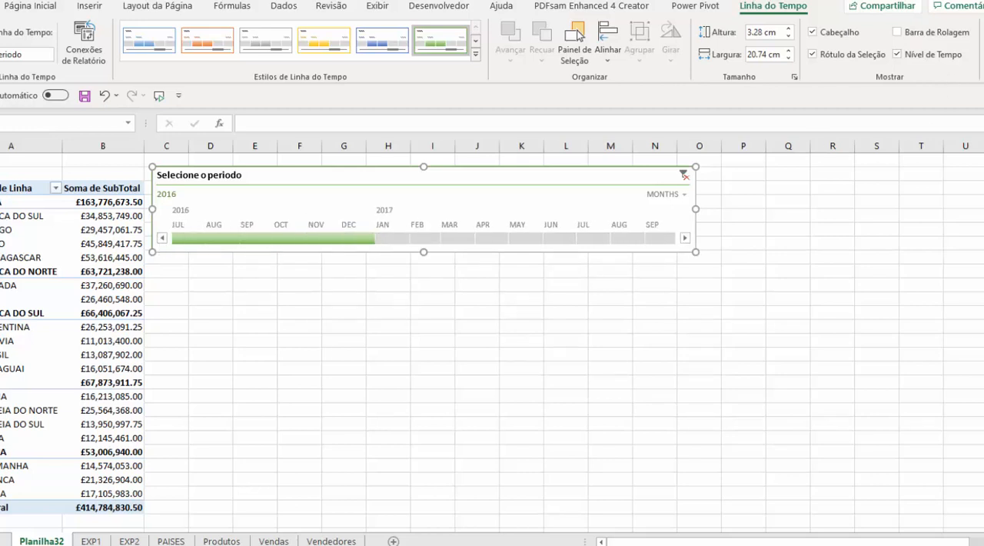
pyautogui.moveTo(541, 259); pyautogui.dragTo(188, 254)
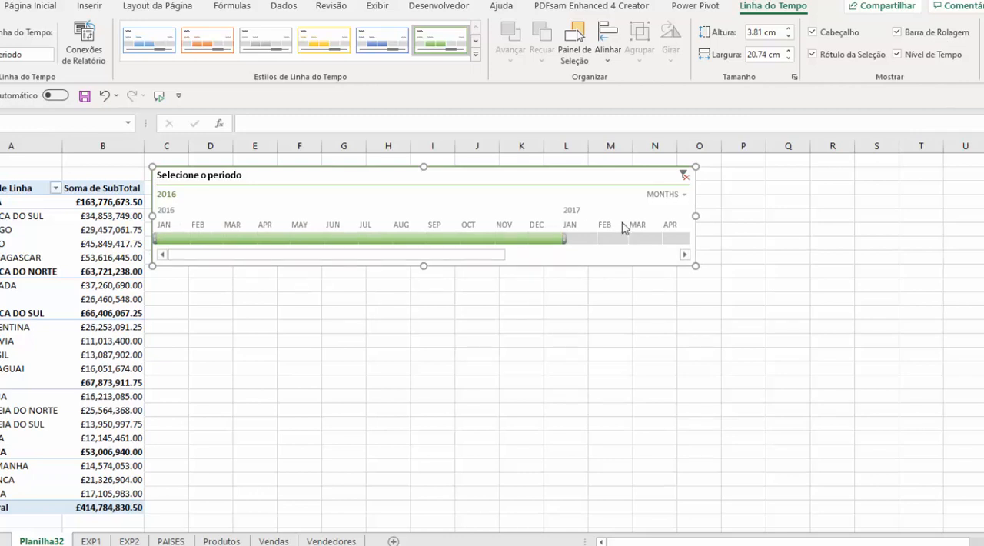
# Toggle the timeline's header and its selection label off and back on.
pyautogui.click(812, 32)
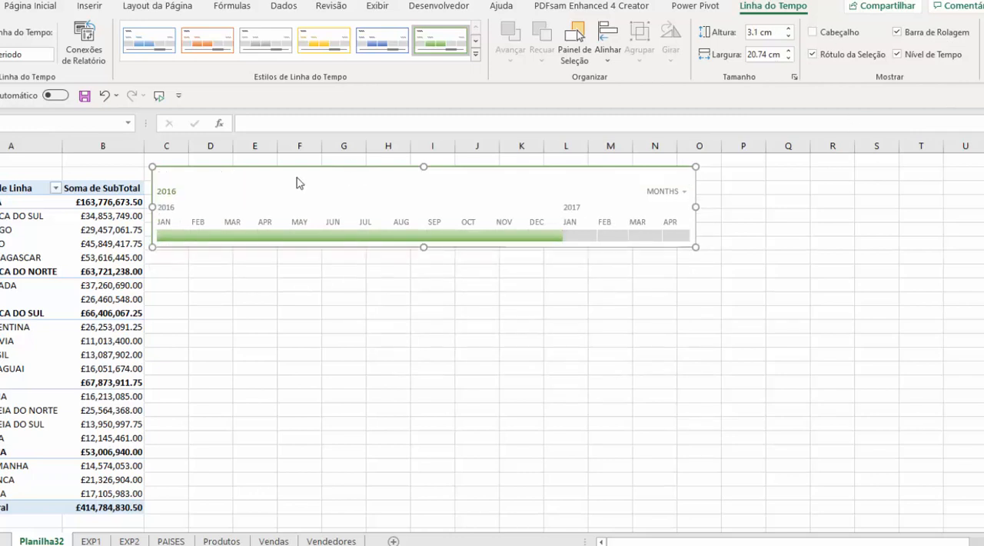
pyautogui.click(830, 35)
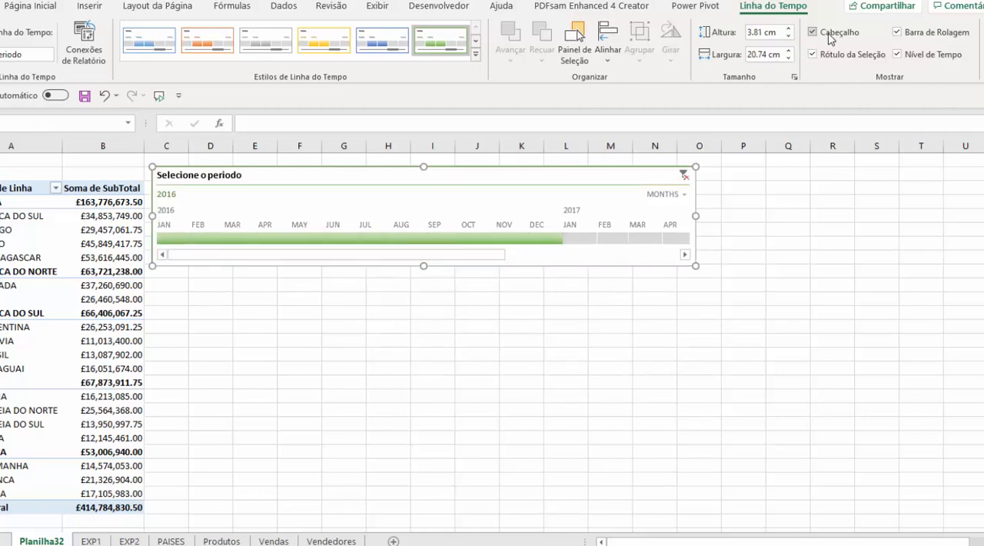
pyautogui.click(826, 60)
pyautogui.click(827, 61)
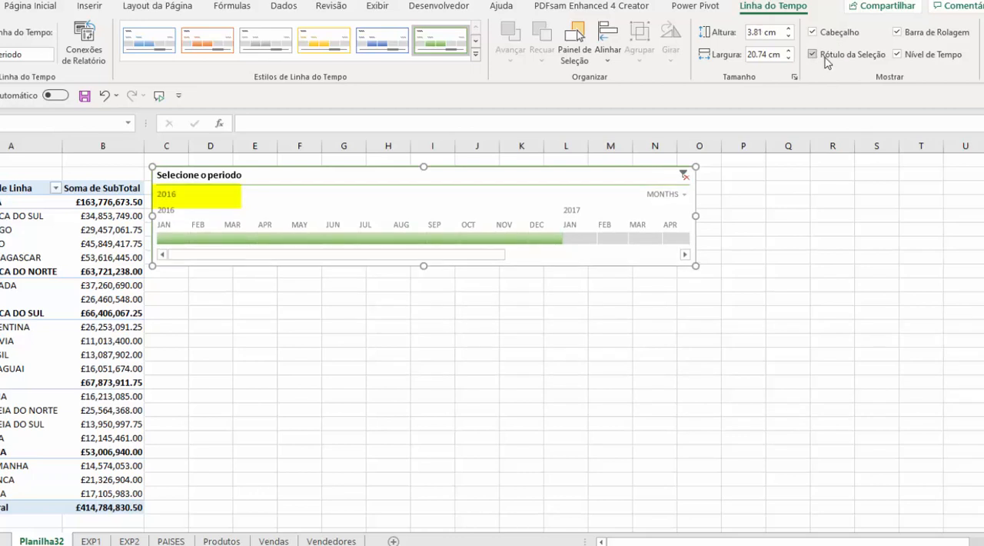
# Filter the pivot table to February through September 2016 with the timeline, and toggle the selection label, leaving it shown.
pyautogui.click(825, 59)
pyautogui.moveTo(217, 243); pyautogui.dragTo(458, 239)
pyautogui.click(837, 55)
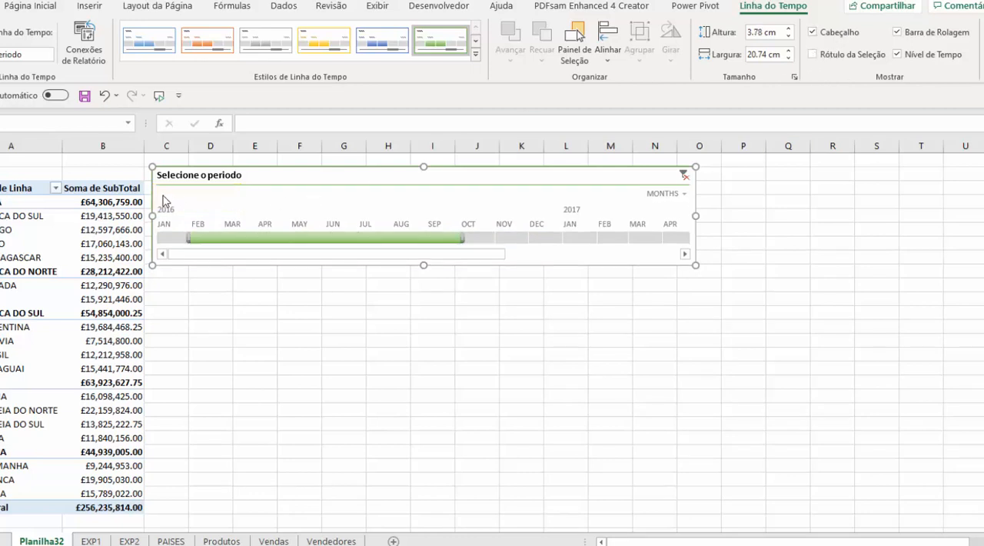
pyautogui.click(833, 56)
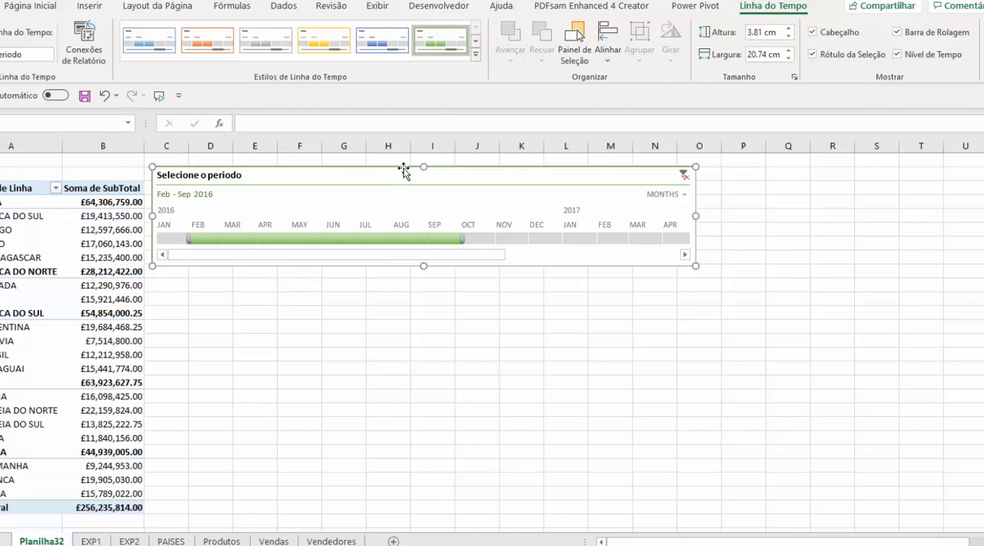
# Move the timeline down beside the pivot table's last rows and check its report connections without changing them.
pyautogui.moveTo(398, 170); pyautogui.dragTo(400, 422)
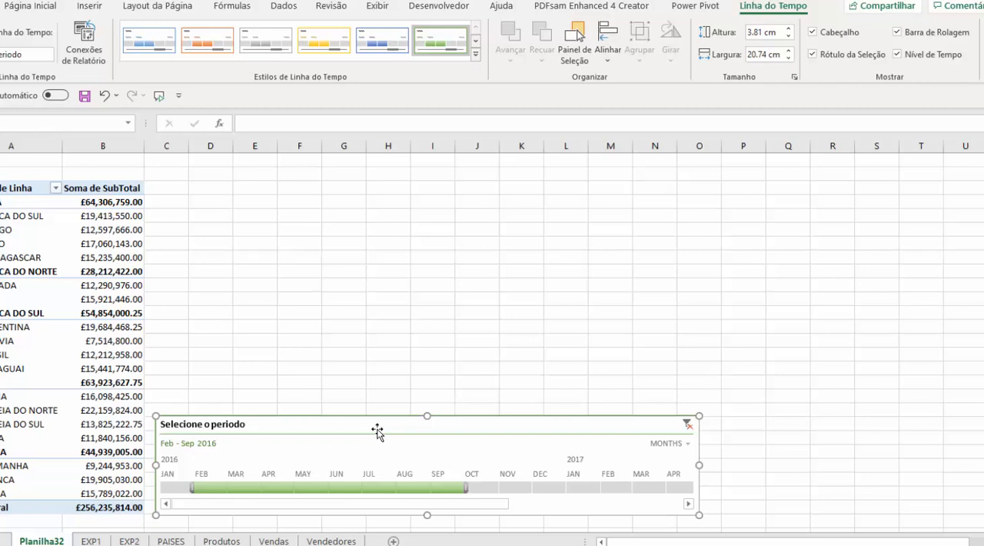
pyautogui.click(92, 299)
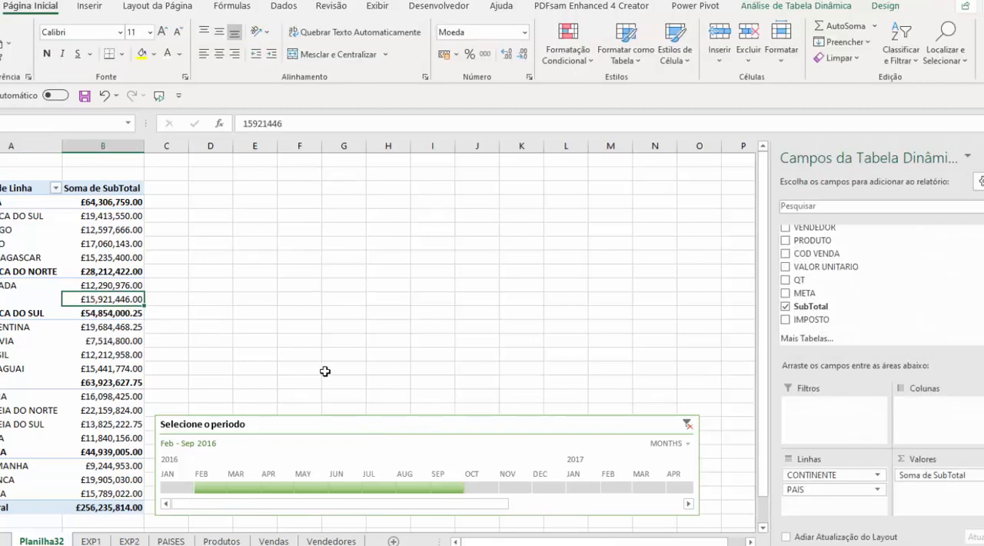
pyautogui.click(500, 423)
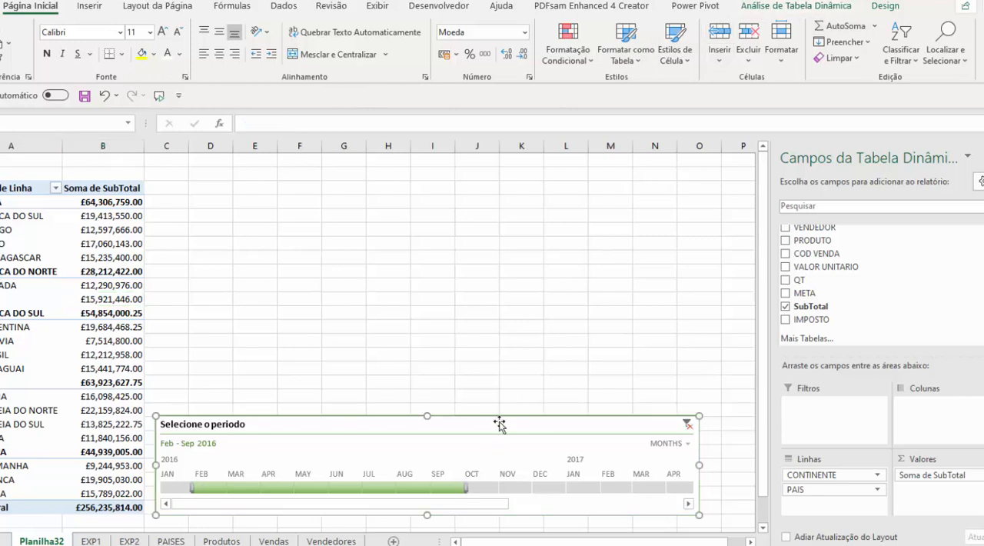
pyautogui.click(85, 47)
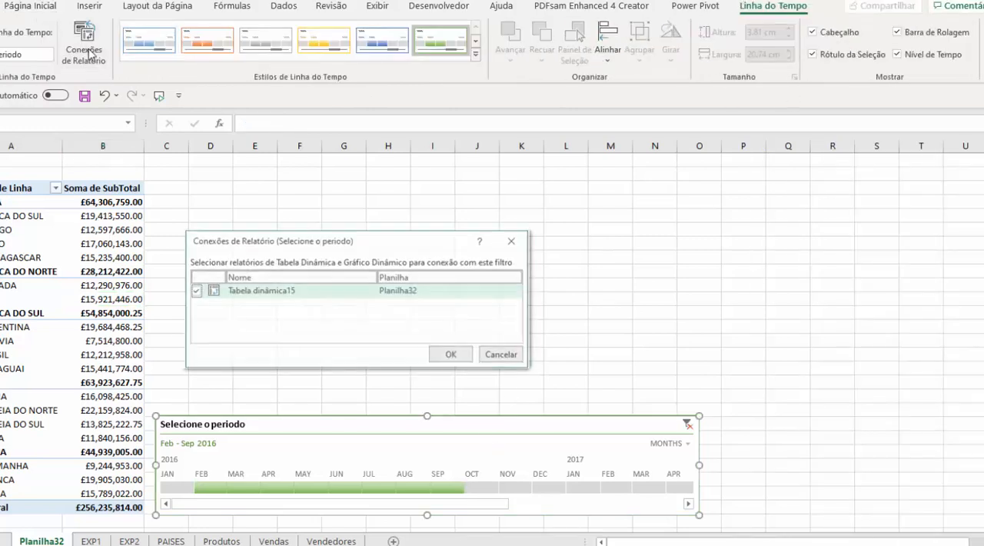
pyautogui.click(496, 356)
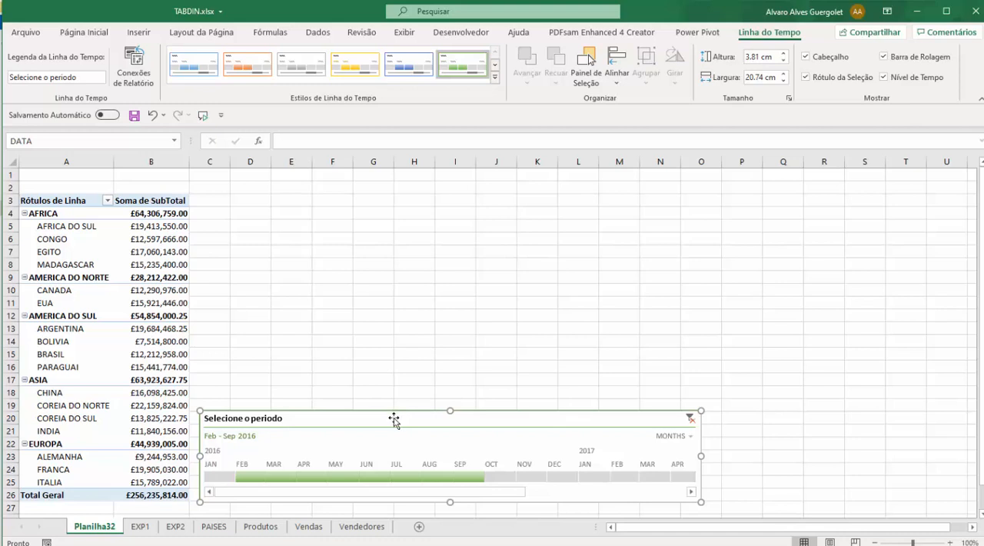
# Move the timeline back up beside the pivot table's header and first rows.
pyautogui.moveTo(393, 420); pyautogui.dragTo(394, 187)
pyautogui.click(35, 303)
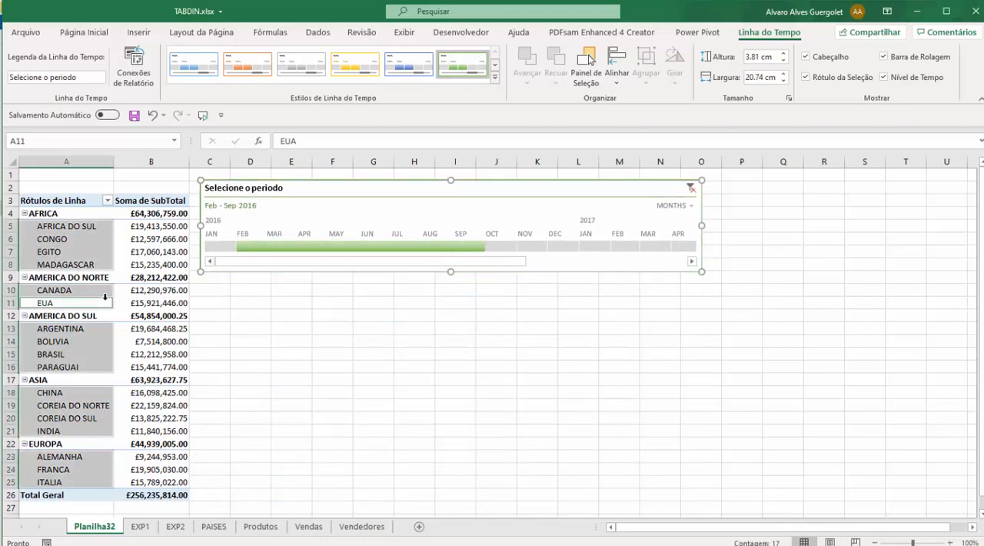
pyautogui.click(358, 338)
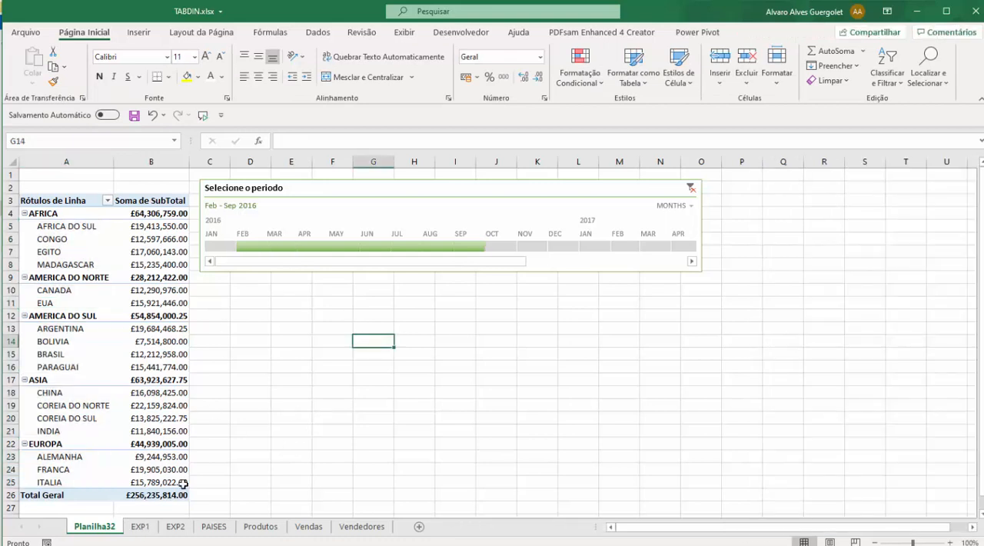
# Create a second pivot table from the range A2:K274 of sheet EXP1, placed in cell D10 of the existing sheet Planilha32.
pyautogui.click(139, 527)
pyautogui.click(261, 278)
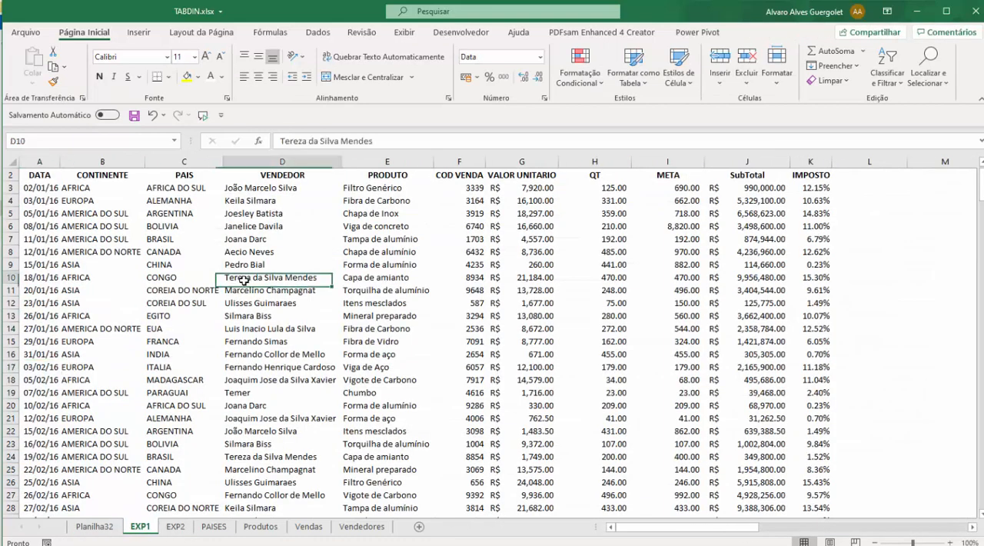
pyautogui.click(138, 32)
pyautogui.click(39, 62)
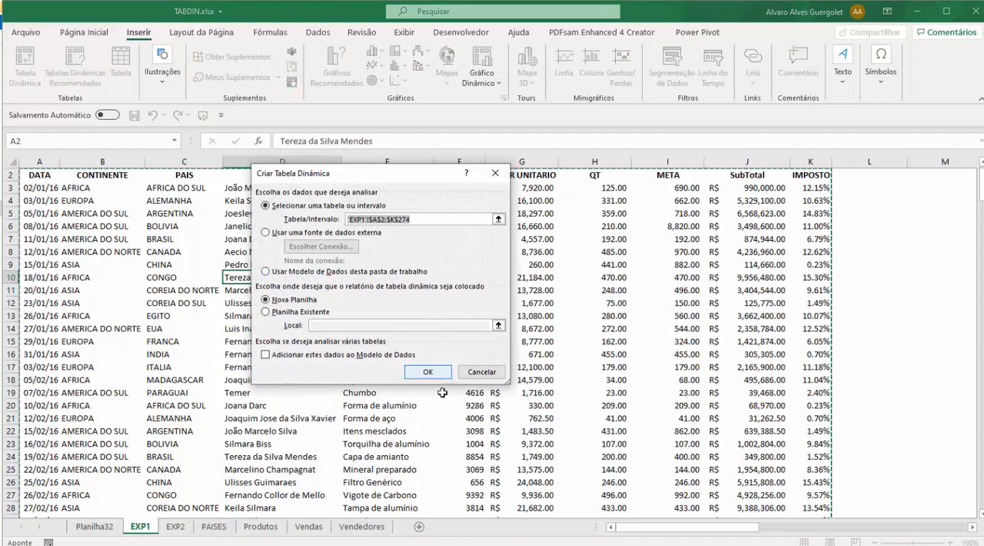
pyautogui.click(295, 312)
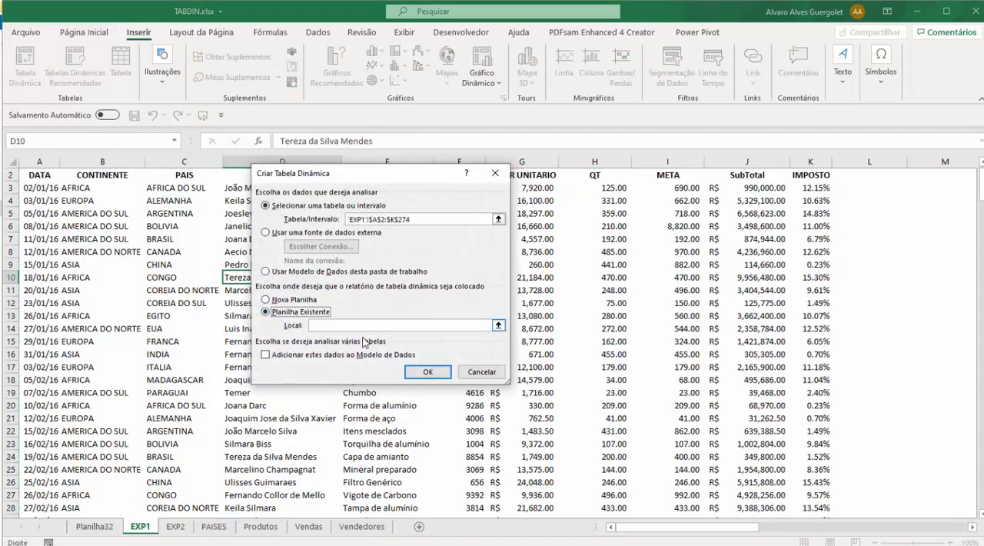
pyautogui.click(95, 527)
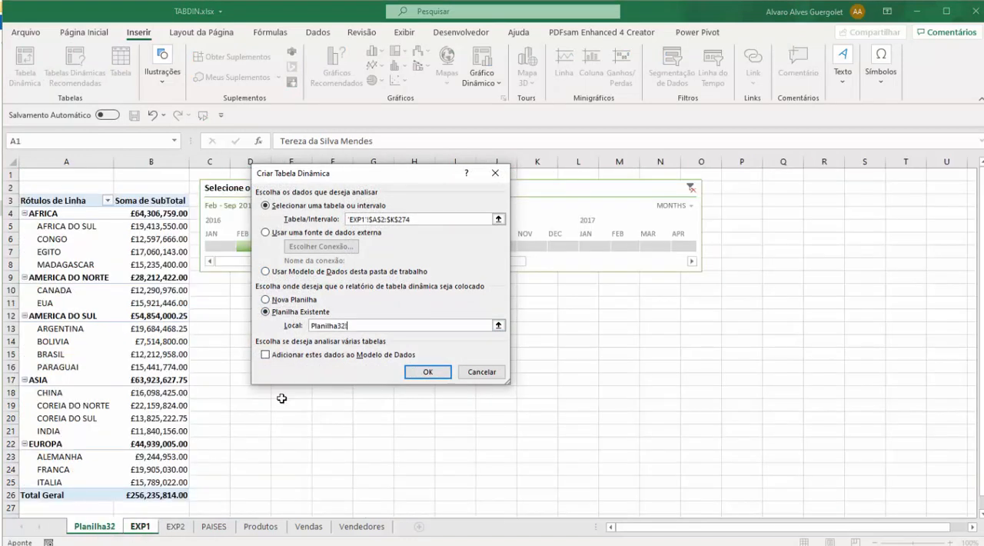
pyautogui.click(232, 291)
pyautogui.click(421, 372)
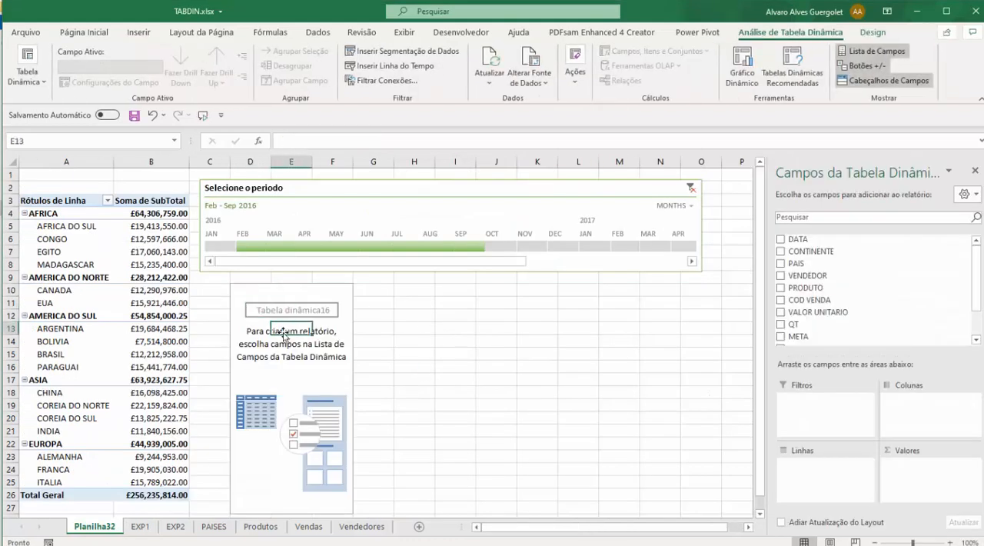
# Build the second pivot table with CONTINENTE as rows and the sum of QT as values.
pyautogui.click(781, 252)
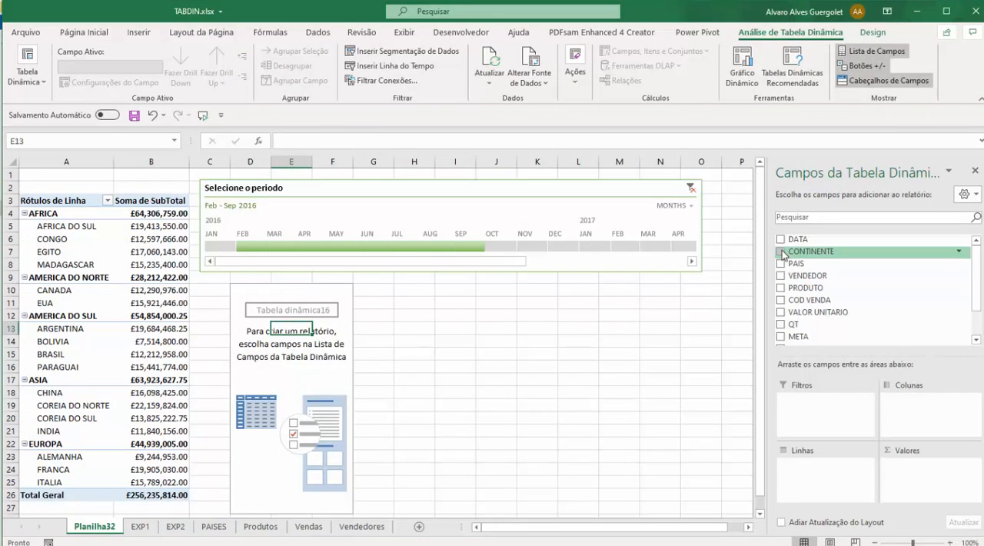
pyautogui.click(781, 327)
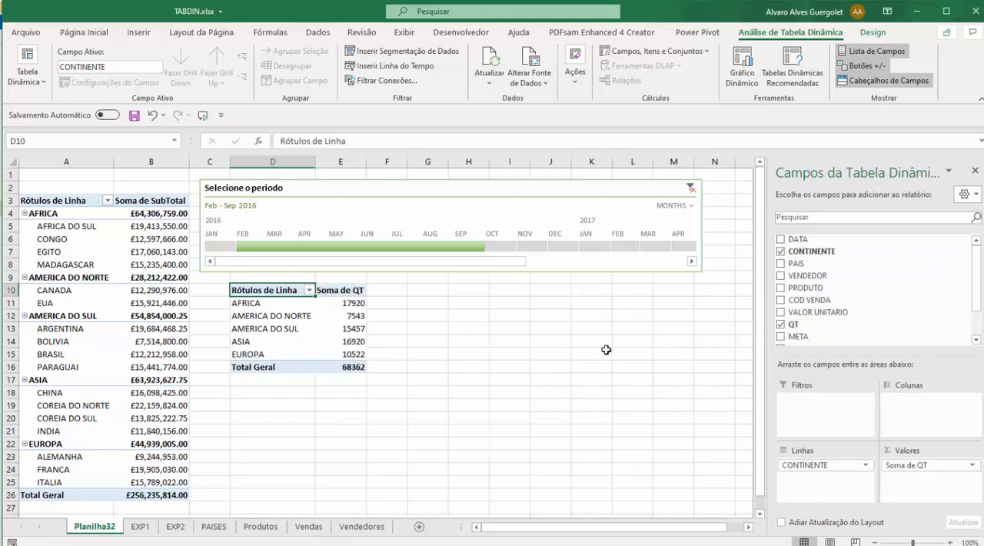
pyautogui.click(455, 341)
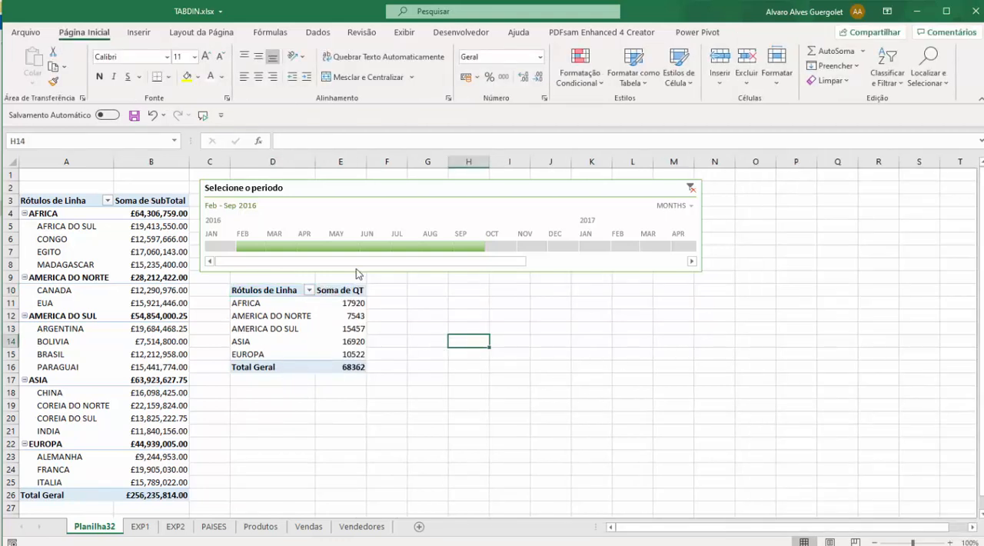
# Clear the timeline's filter, select May 2016, and connect the timeline to the second pivot table as well.
pyautogui.click(689, 188)
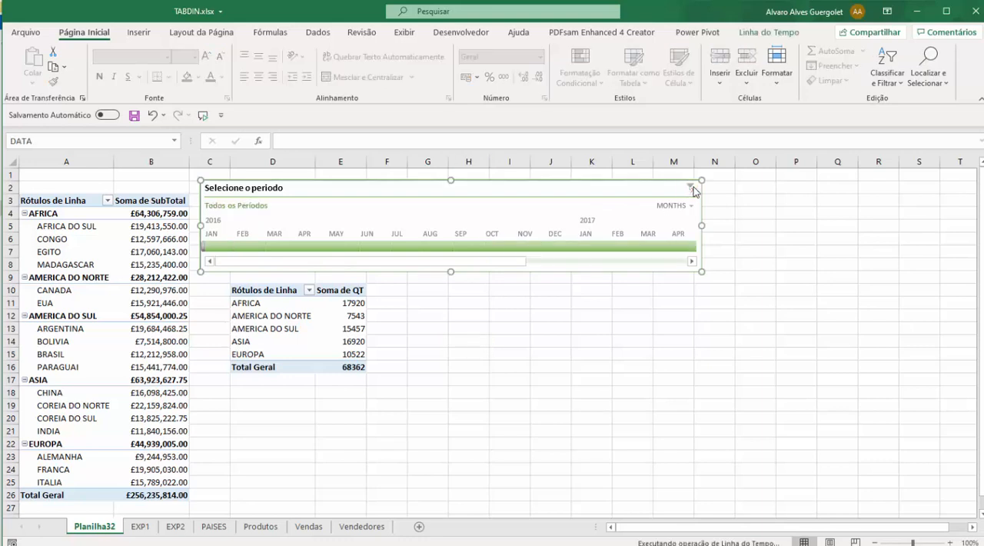
pyautogui.click(335, 245)
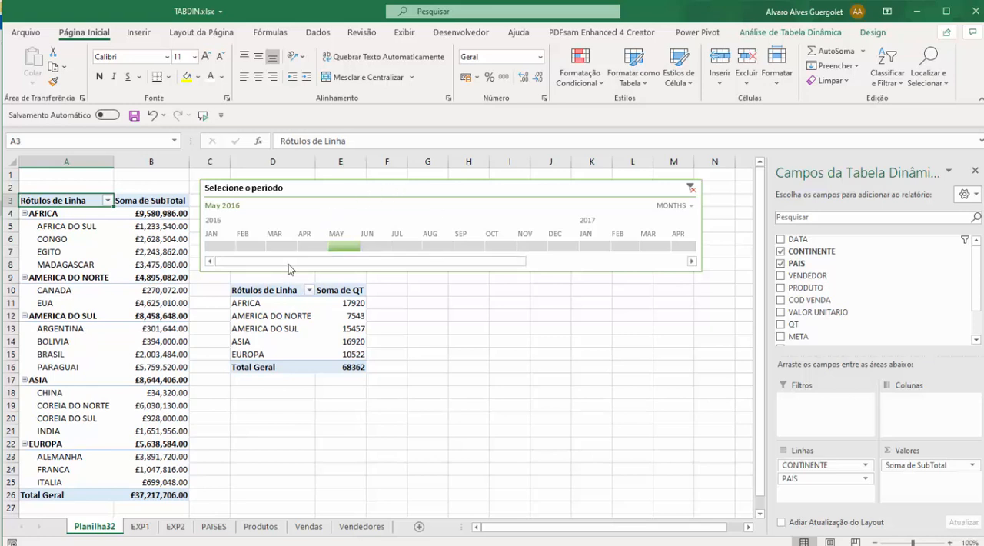
pyautogui.click(344, 189)
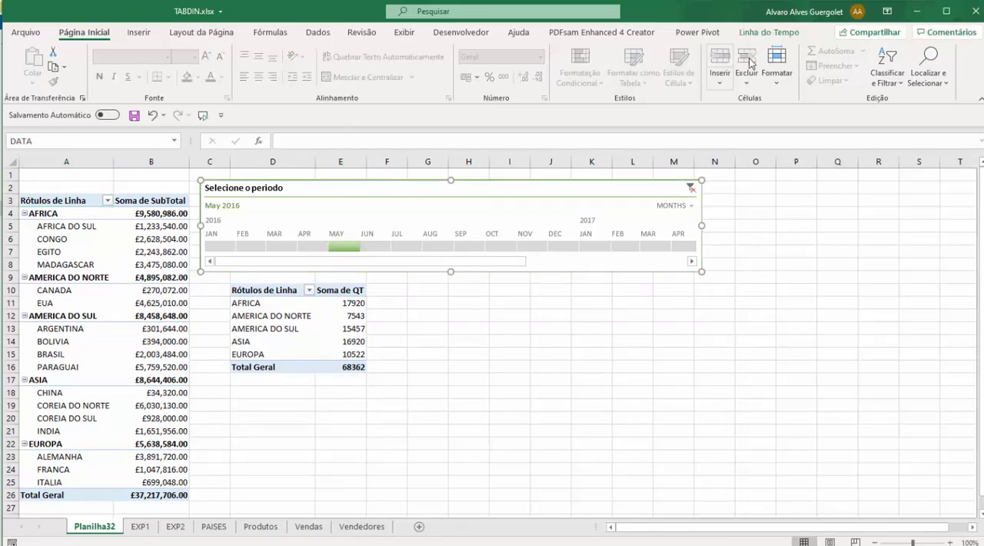
pyautogui.click(768, 34)
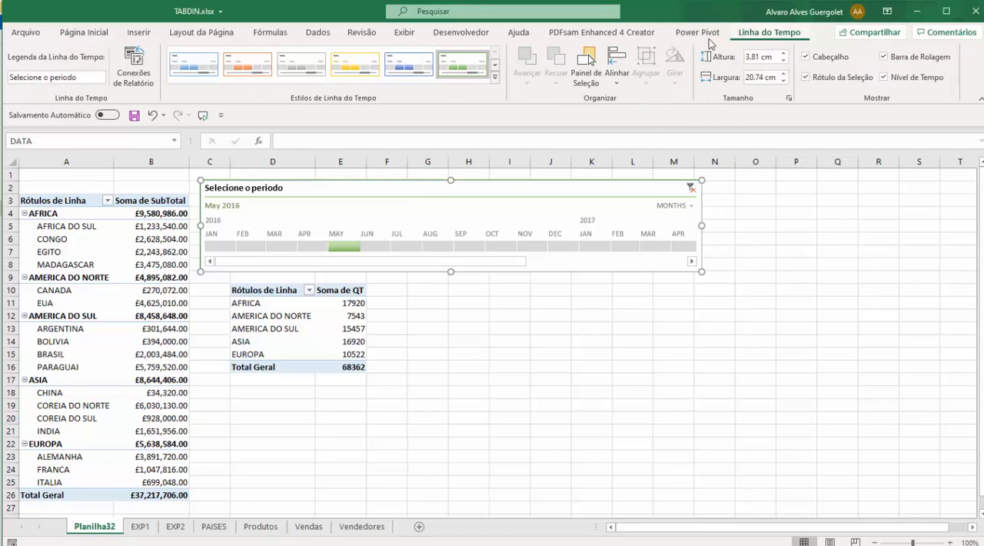
pyautogui.click(134, 67)
pyautogui.click(236, 309)
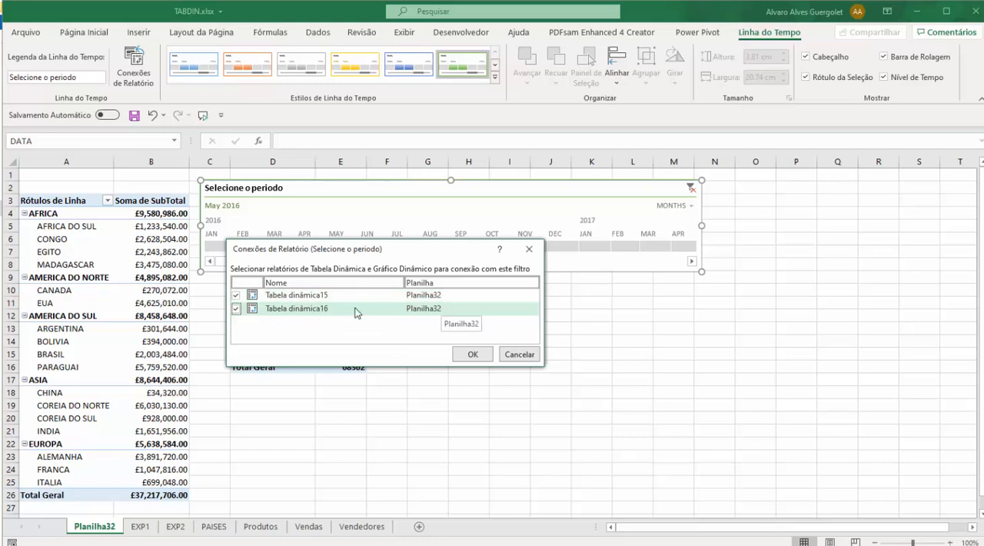
pyautogui.click(471, 354)
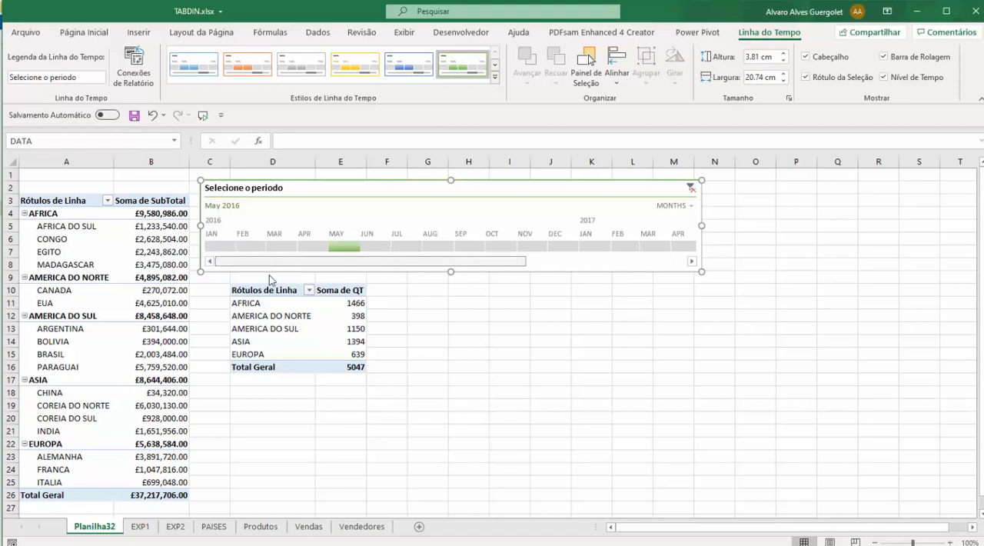
# Test the timeline on both pivot tables with January and February 2016, and extend the period to January through July 2016.
pyautogui.click(227, 246)
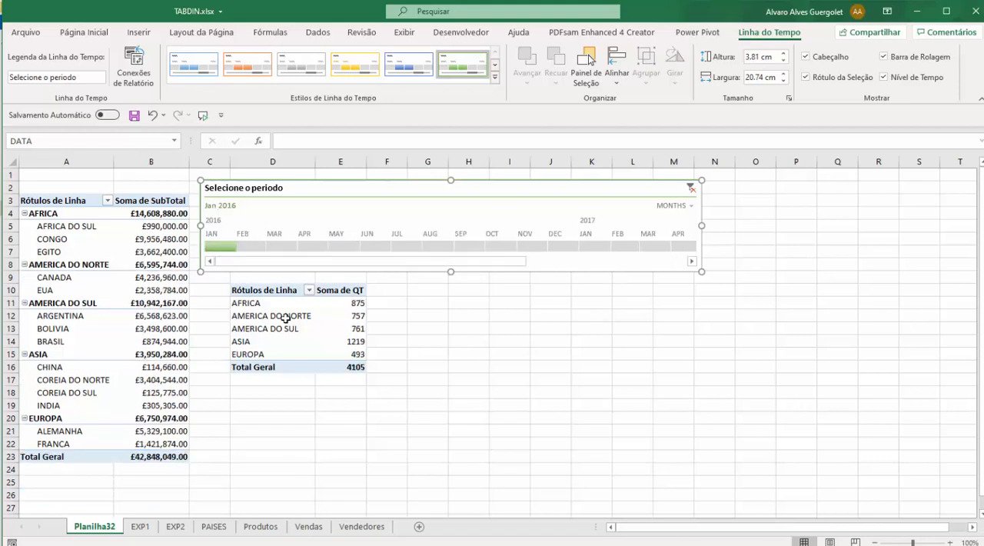
pyautogui.click(249, 247)
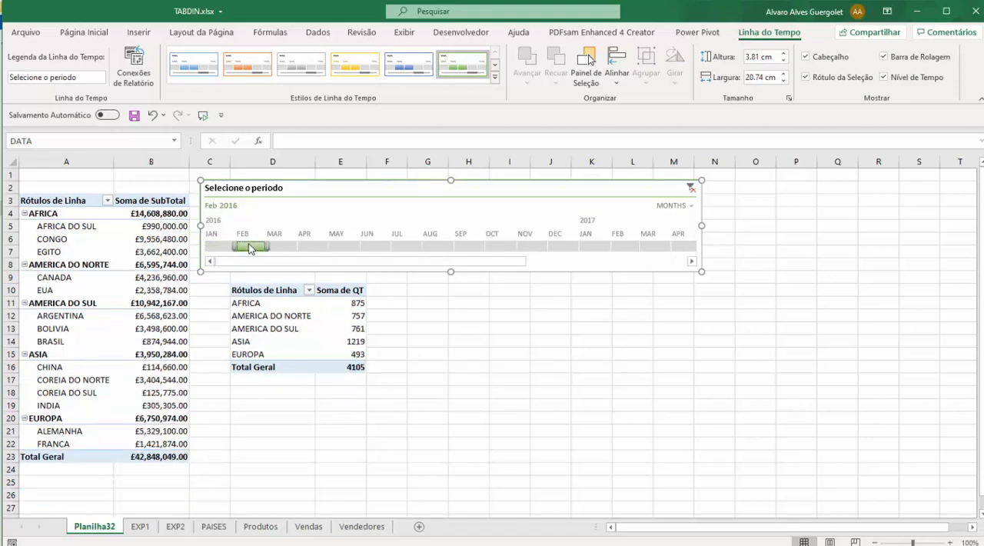
pyautogui.moveTo(231, 247); pyautogui.dragTo(203, 247)
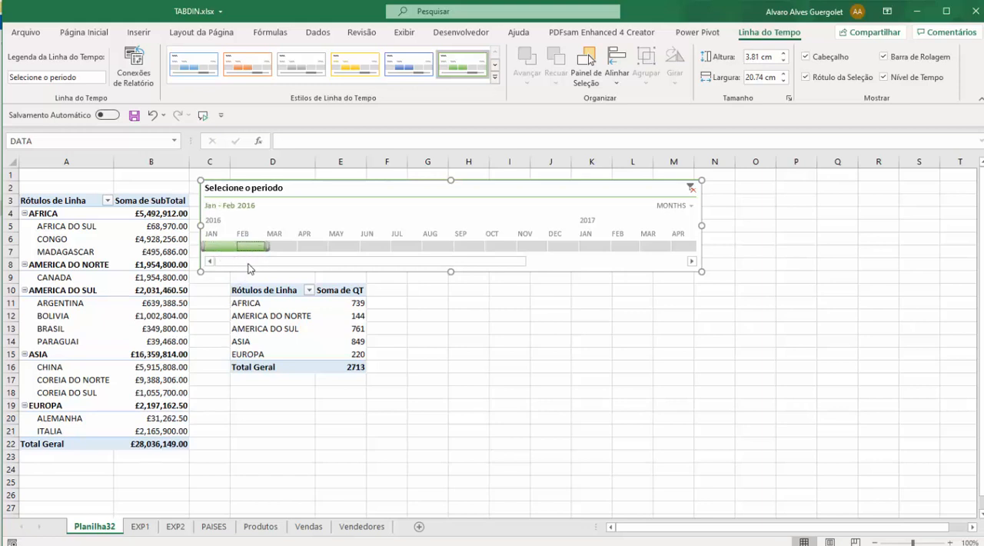
pyautogui.moveTo(266, 248); pyautogui.dragTo(423, 248)
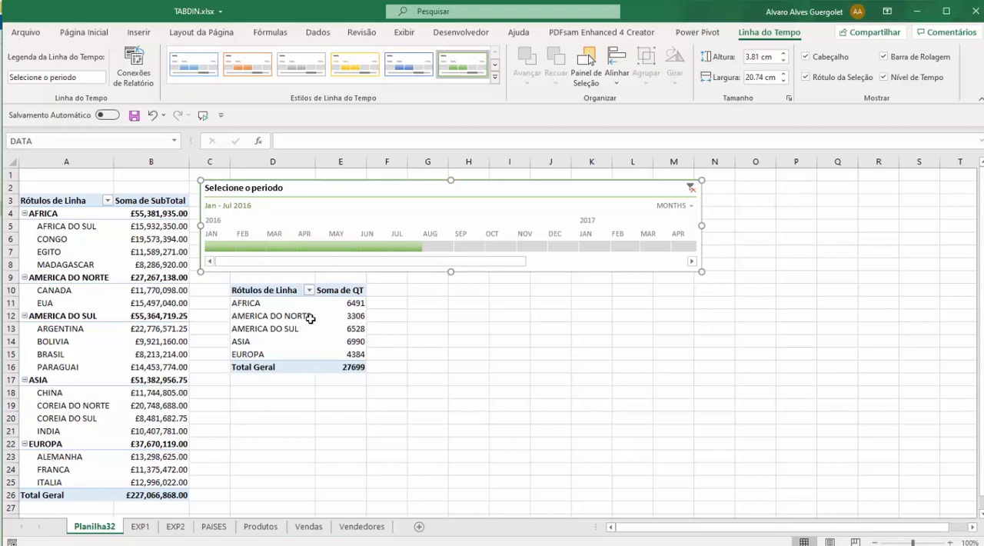
pyautogui.moveTo(319, 318)
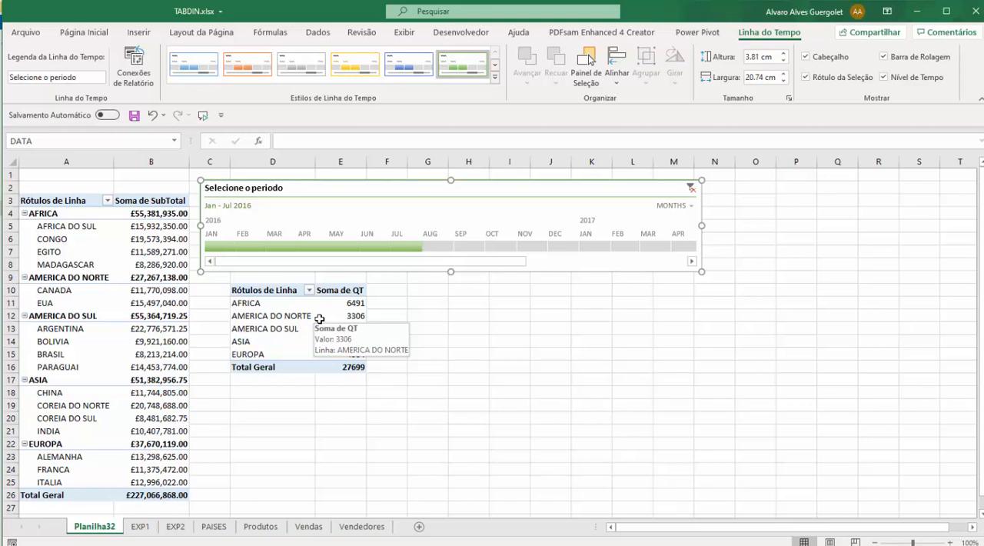
# Insert a CONTINENTE slicer for the first pivot table and place it directly beside the second pivot table.
pyautogui.click(110, 317)
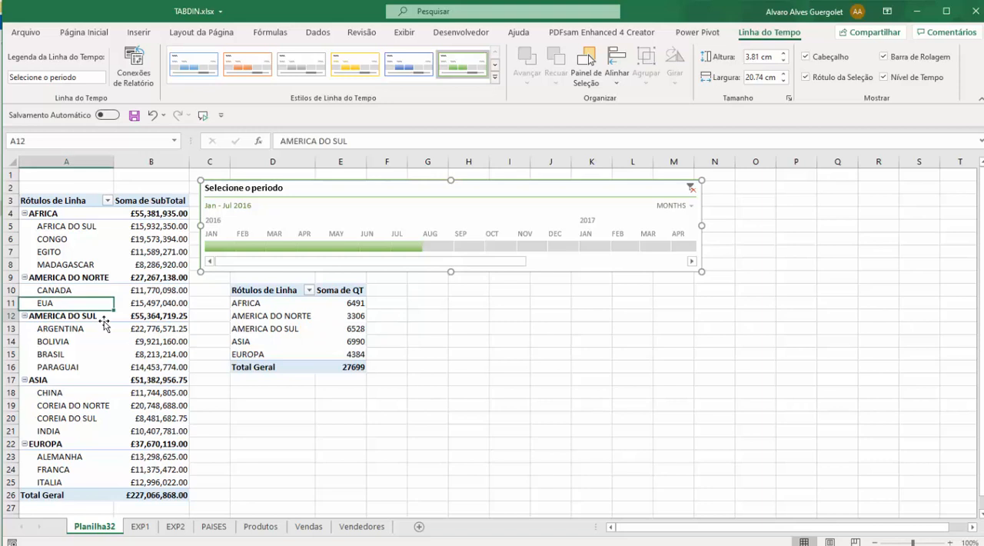
pyautogui.click(123, 241)
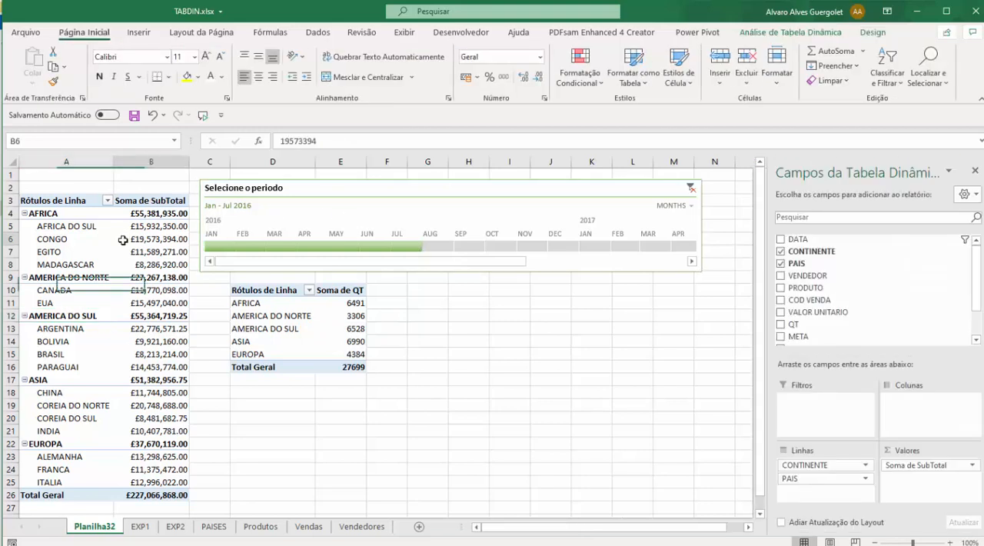
pyautogui.click(58, 227)
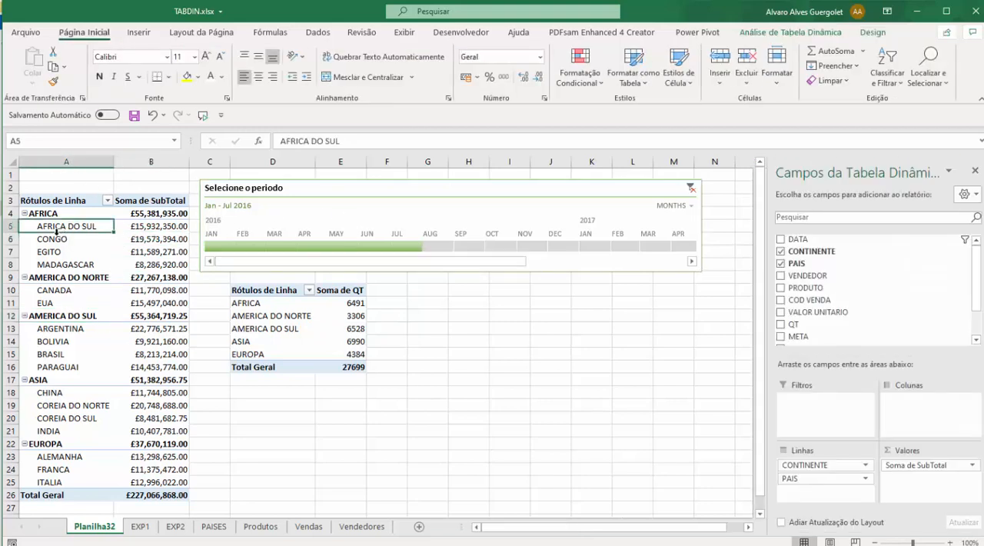
pyautogui.click(786, 33)
pyautogui.click(401, 50)
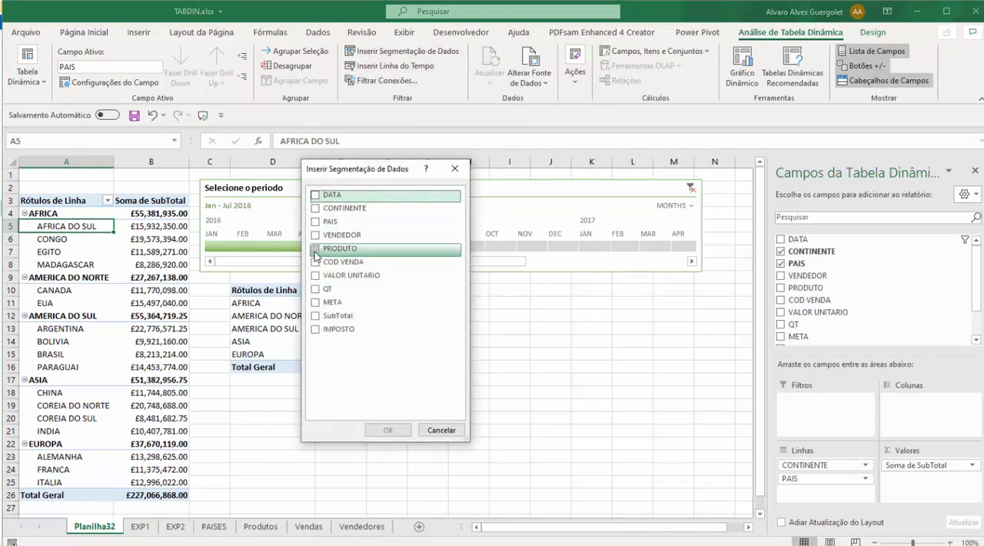
pyautogui.click(315, 208)
pyautogui.click(386, 430)
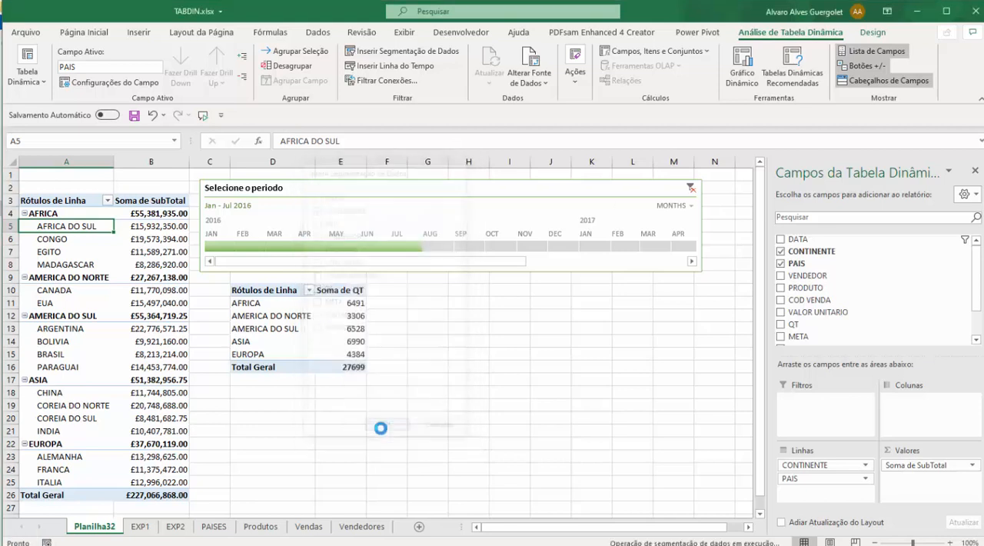
pyautogui.moveTo(464, 286); pyautogui.dragTo(445, 320)
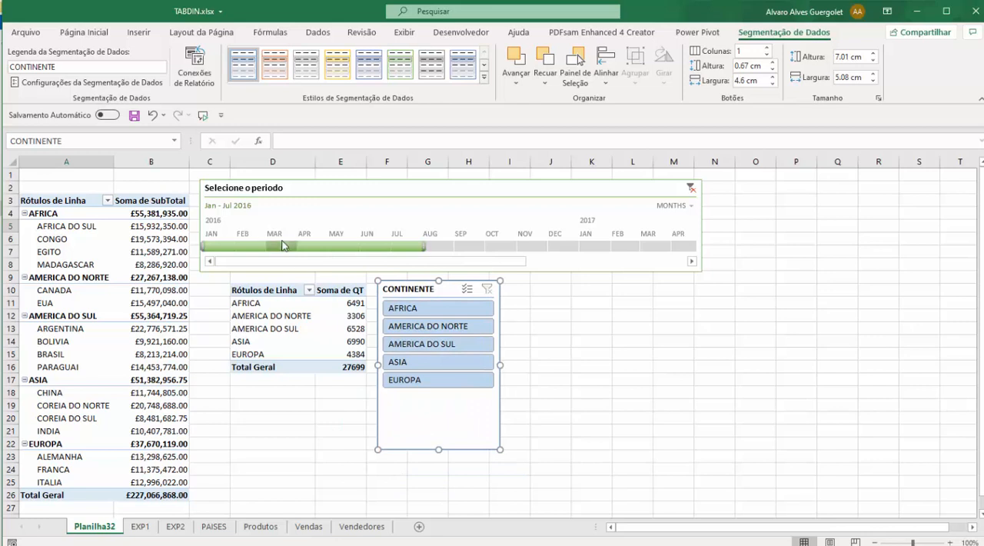
# Filter the first pivot table to AFRICA with the slicer and compare its rows with the continents in the second pivot table.
pyautogui.click(401, 309)
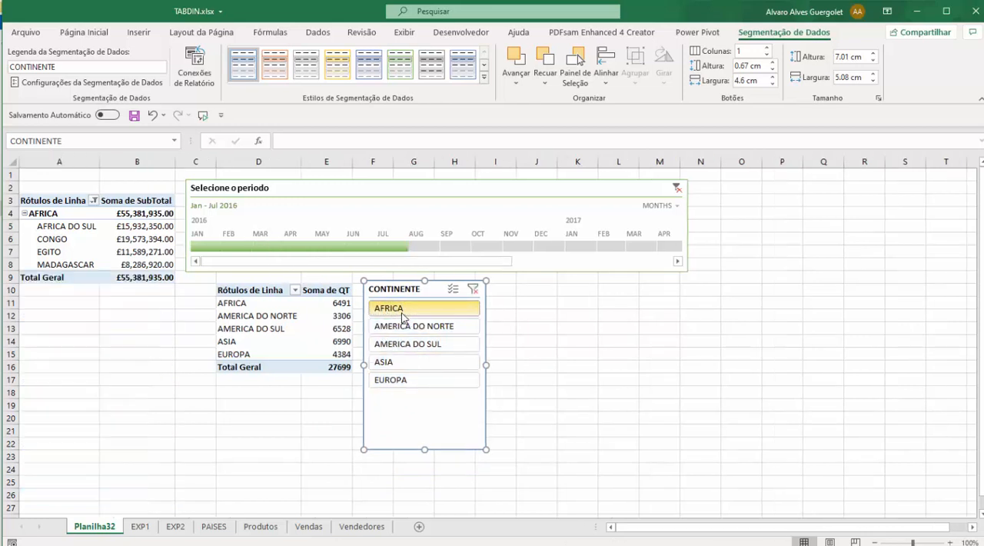
pyautogui.moveTo(62, 229); pyautogui.dragTo(68, 265)
pyautogui.click(264, 329)
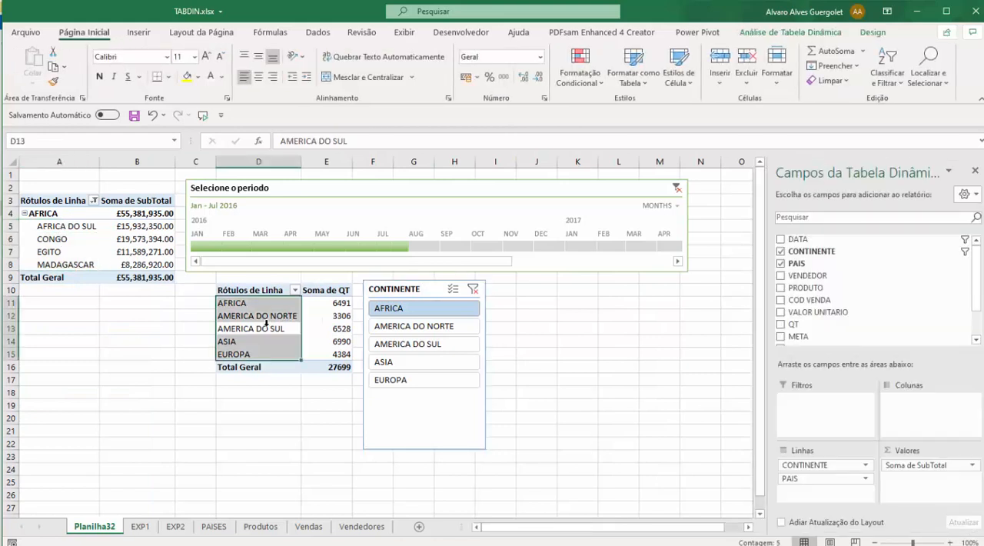
# Try June 2016 and January 2016 on the timeline, and clear its period filter.
pyautogui.click(391, 246)
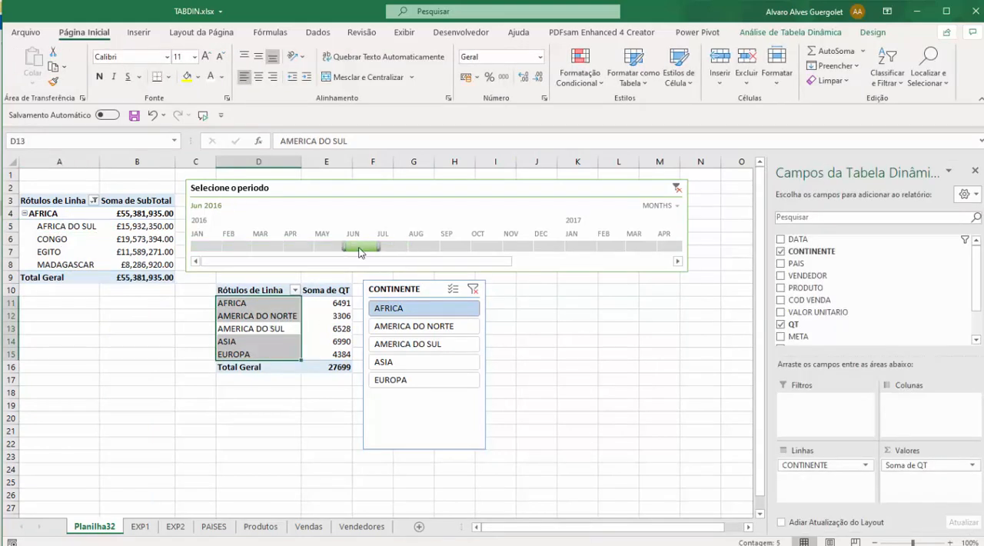
pyautogui.click(206, 246)
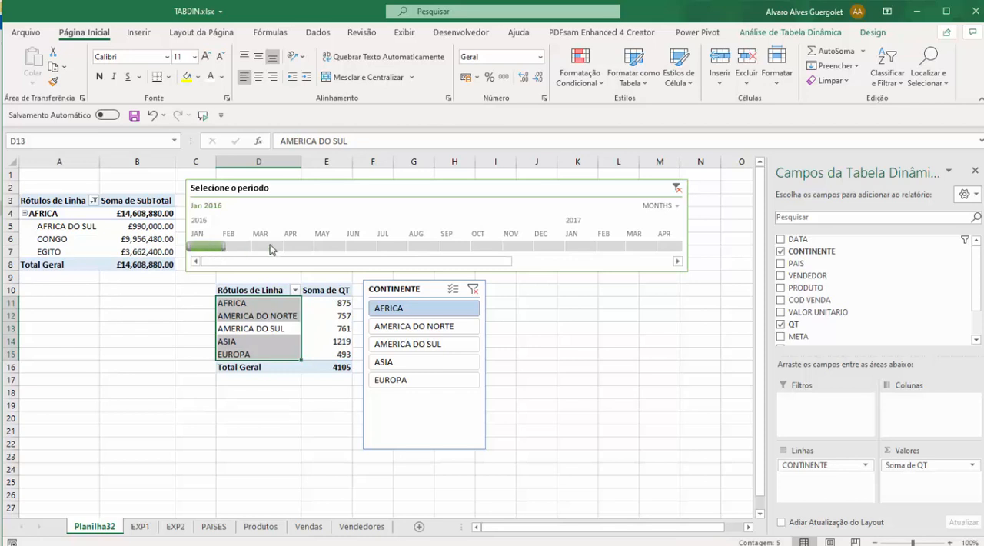
pyautogui.click(676, 188)
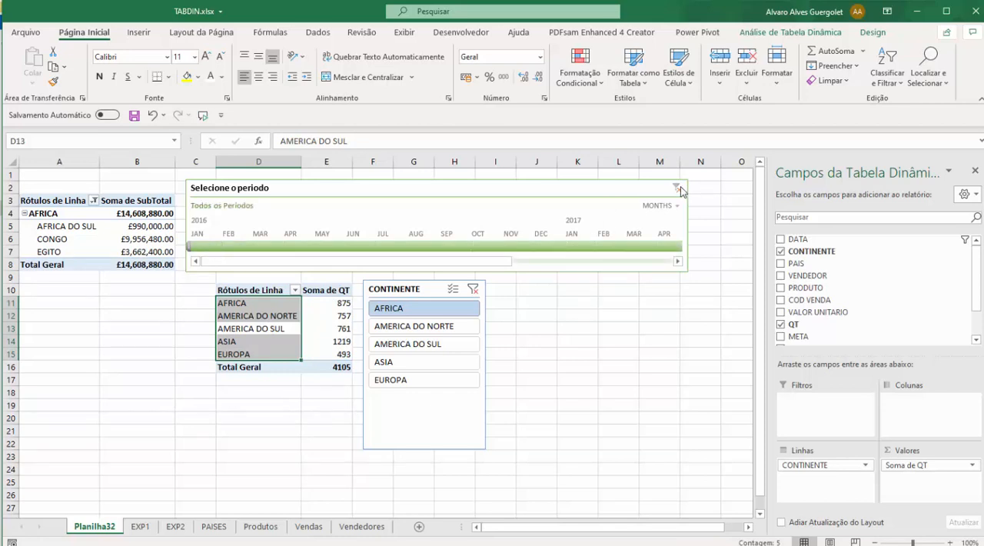
# Filter the first pivot table to AMERICA DO NORTE with the slicer, and reposition the slicer close beside the second pivot table.
pyautogui.moveTo(397, 300); pyautogui.dragTo(431, 295)
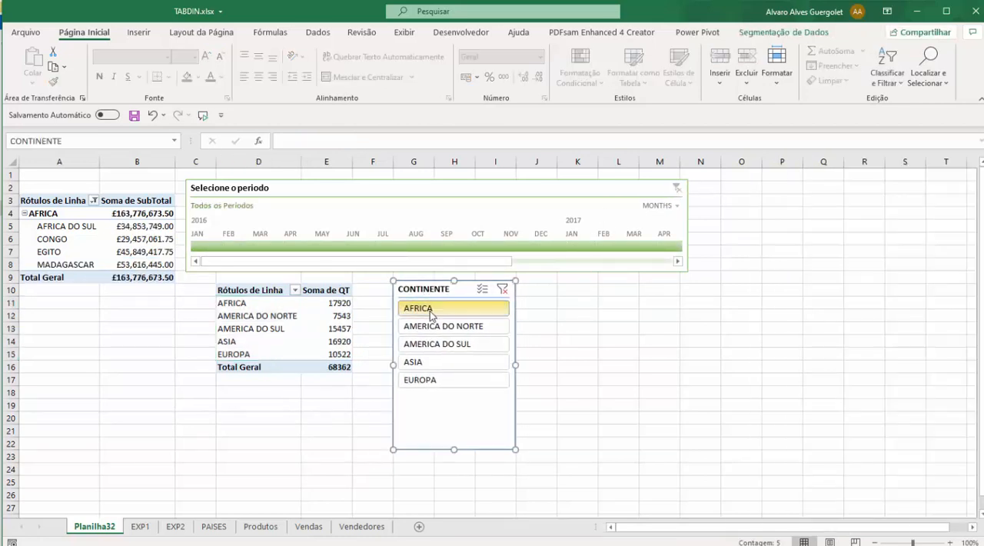
pyautogui.click(424, 331)
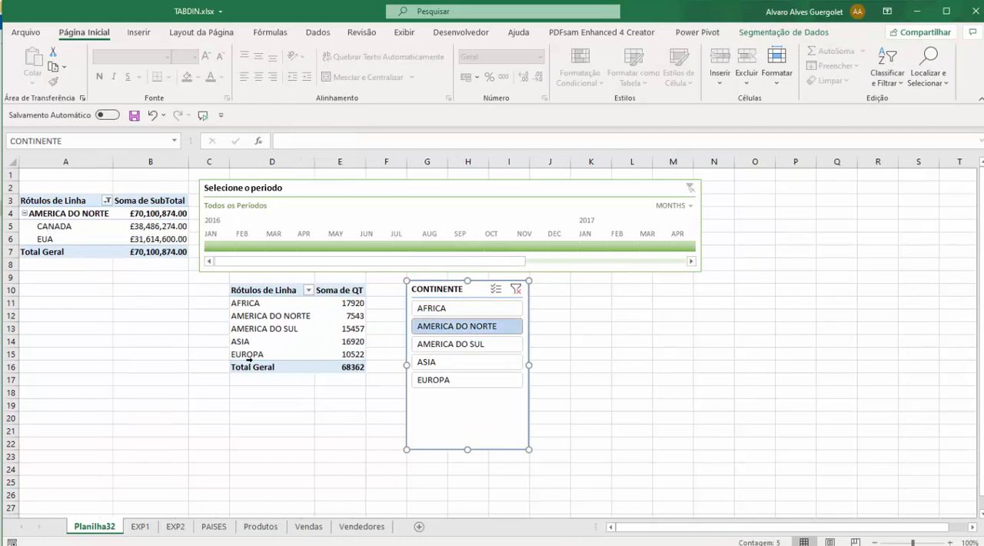
pyautogui.moveTo(425, 291); pyautogui.dragTo(393, 286)
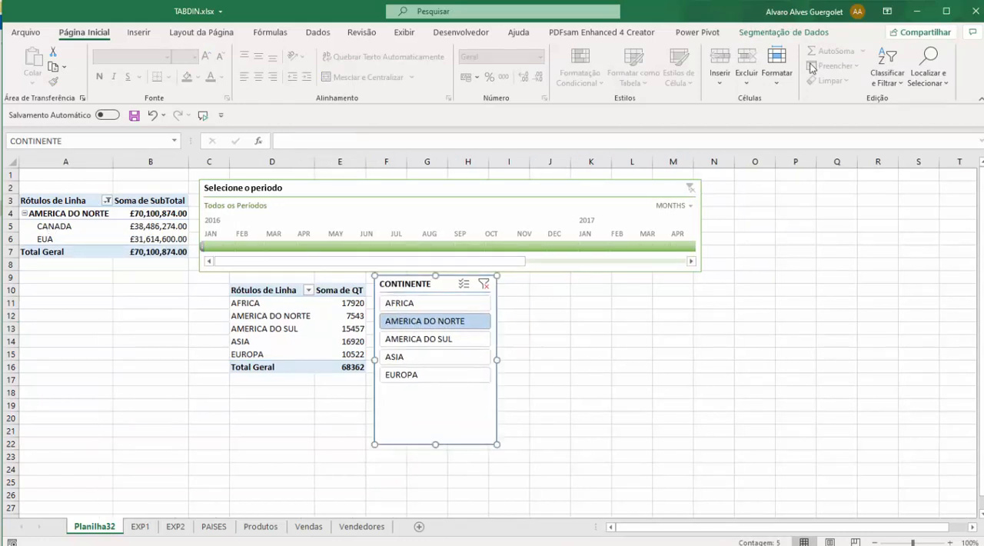
# Connect the CONTINENTE slicer to the second pivot table as well through its report connections.
pyautogui.click(813, 34)
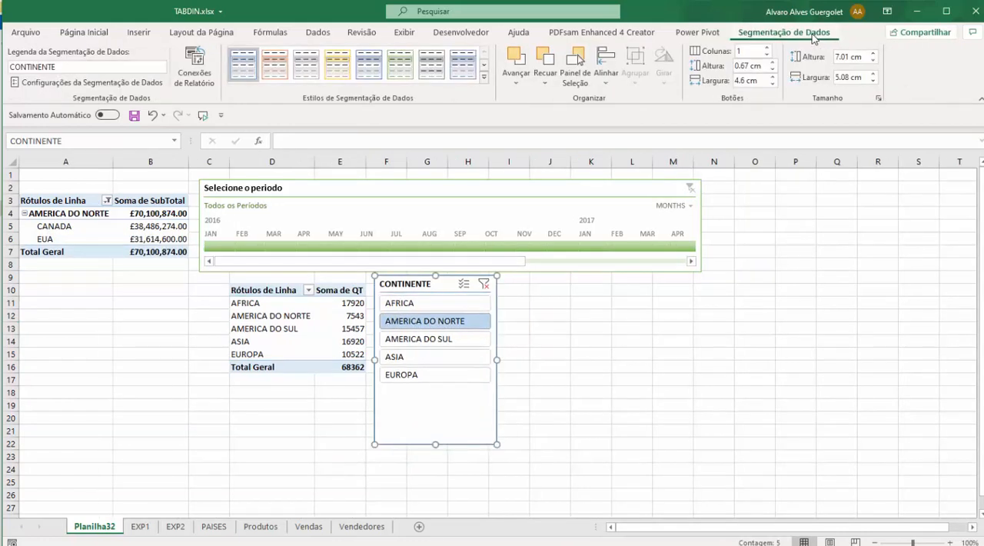
pyautogui.click(195, 66)
pyautogui.click(236, 309)
pyautogui.click(470, 355)
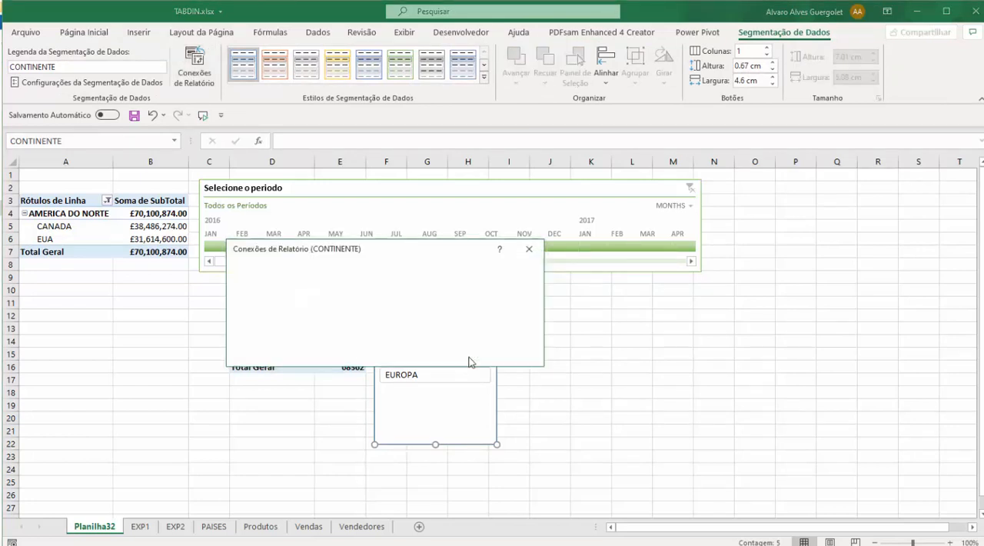
# Filter both pivot tables to ASIA with the slicer and to August 2016 with the timeline.
pyautogui.click(436, 425)
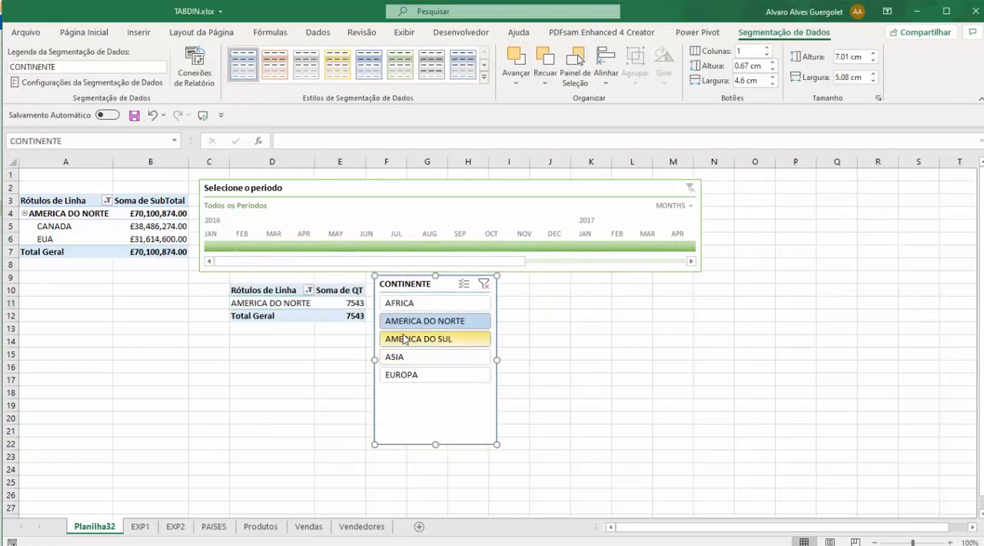
pyautogui.click(412, 338)
pyautogui.click(405, 361)
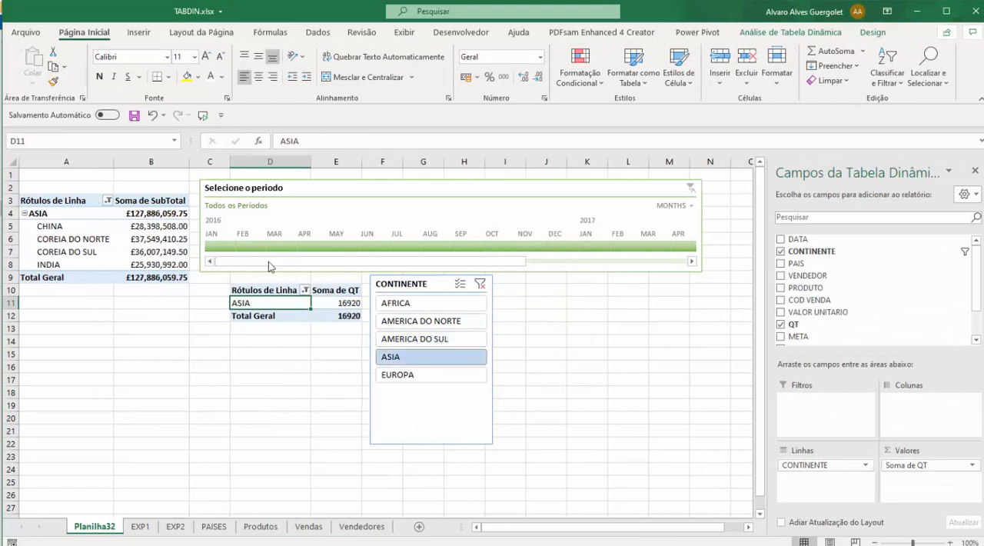
pyautogui.click(241, 248)
pyautogui.moveTo(241, 250); pyautogui.dragTo(407, 286)
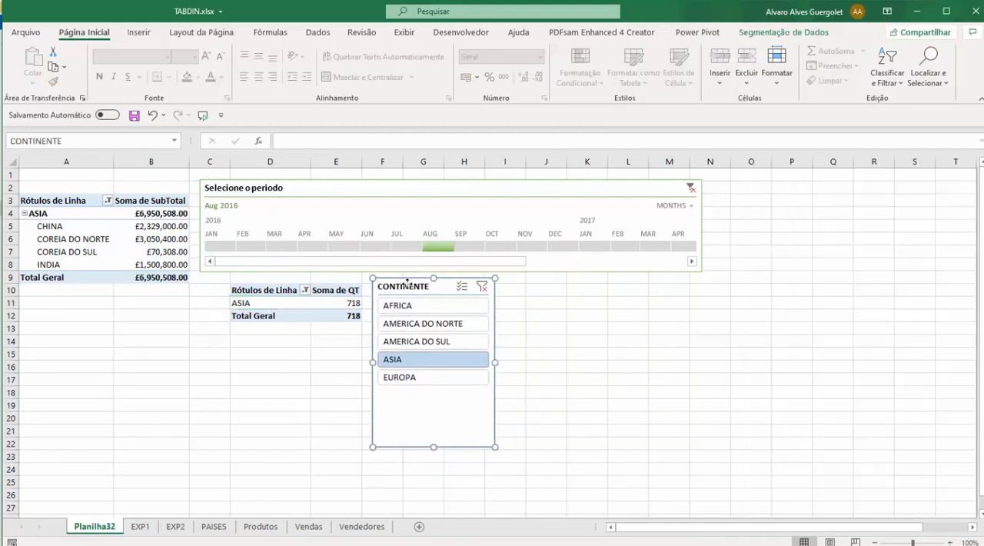